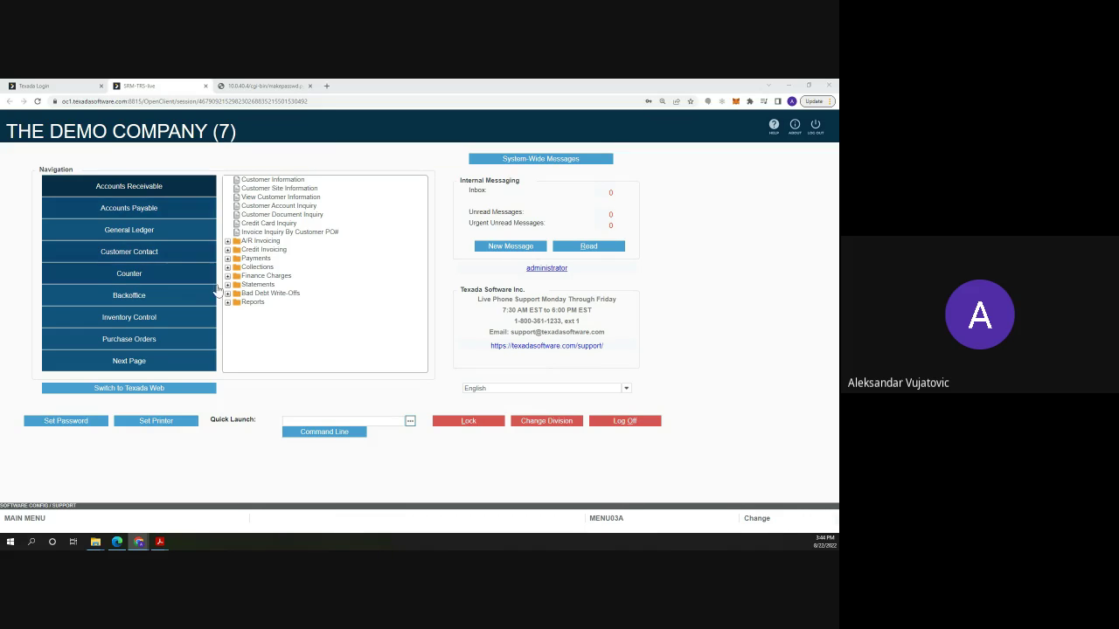
- Start a new miscellaneous invoice for ABC Construction Ltd. by entering its customer number, and dismiss the credit limit warning
click(152, 278)
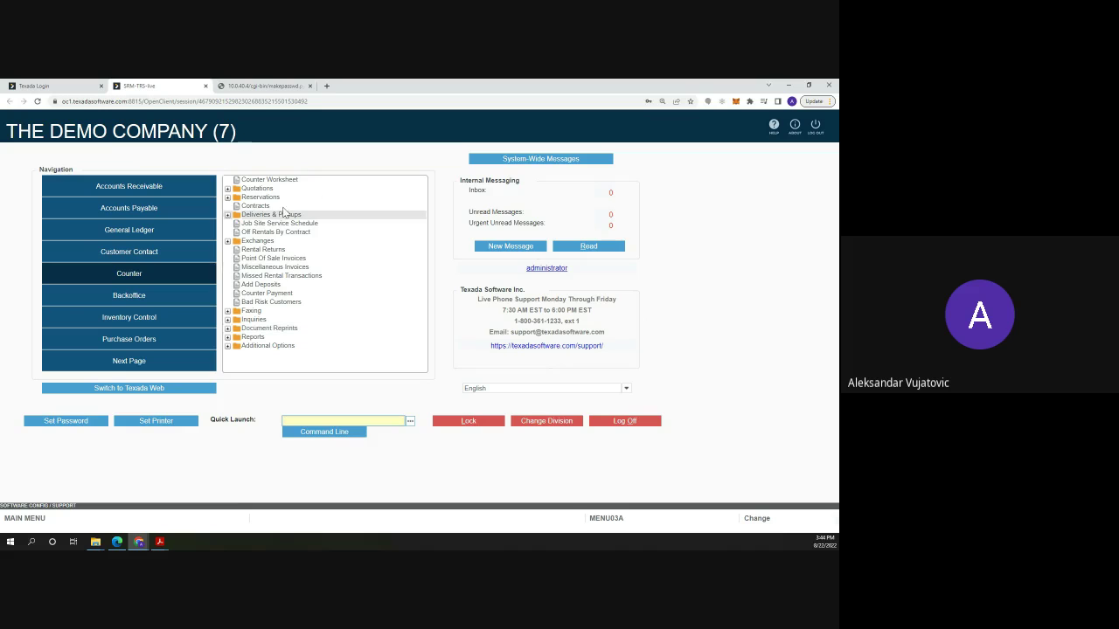
click(302, 268)
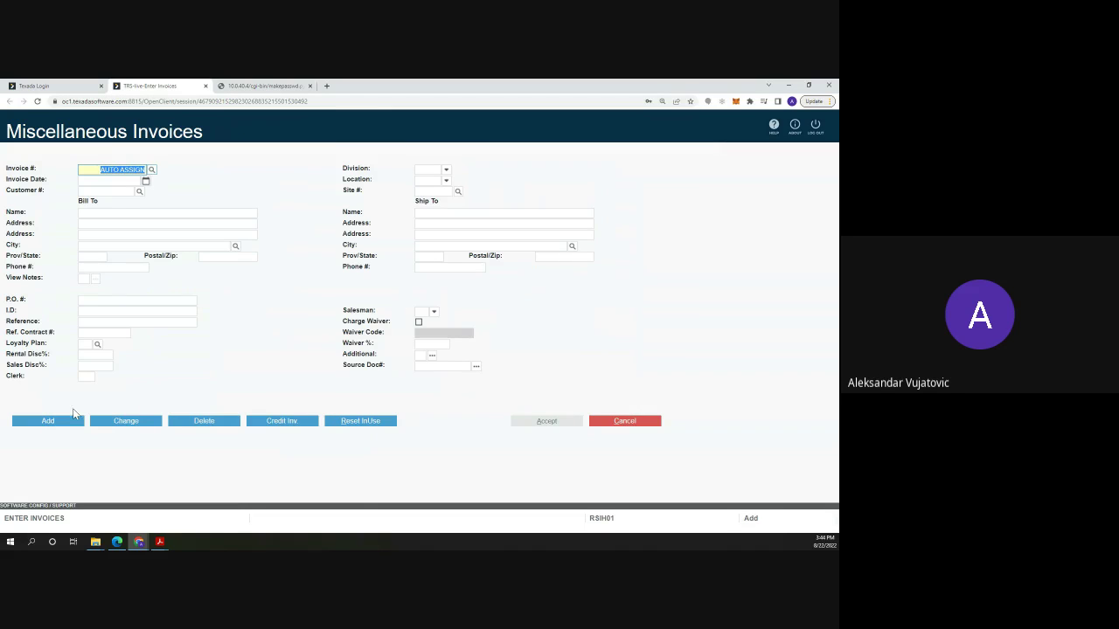
click(124, 426)
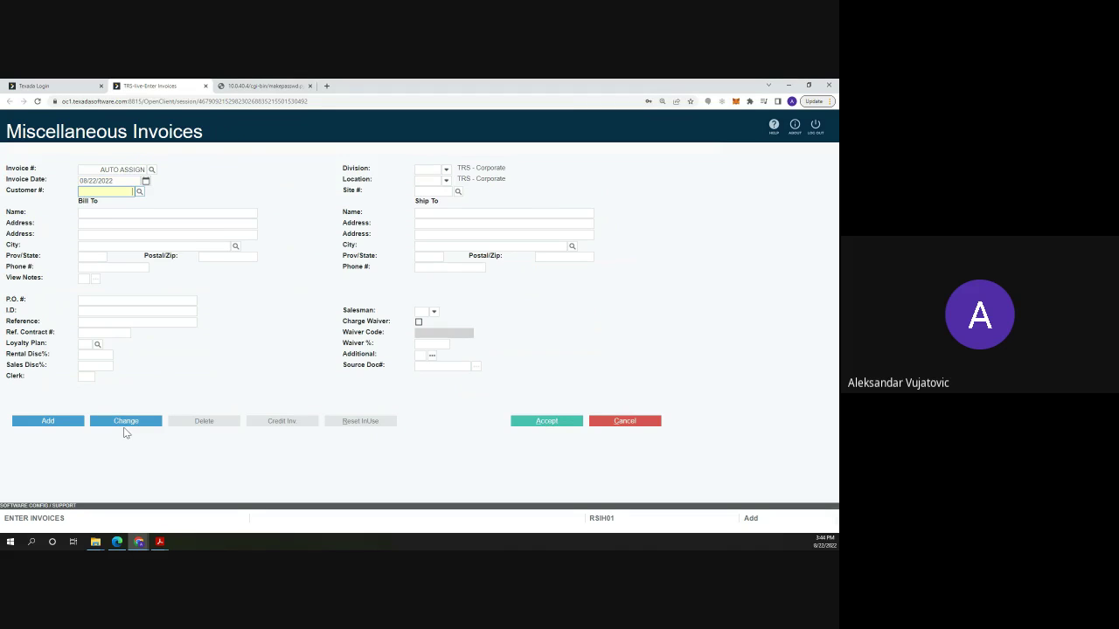
text(1)
key(Tab)
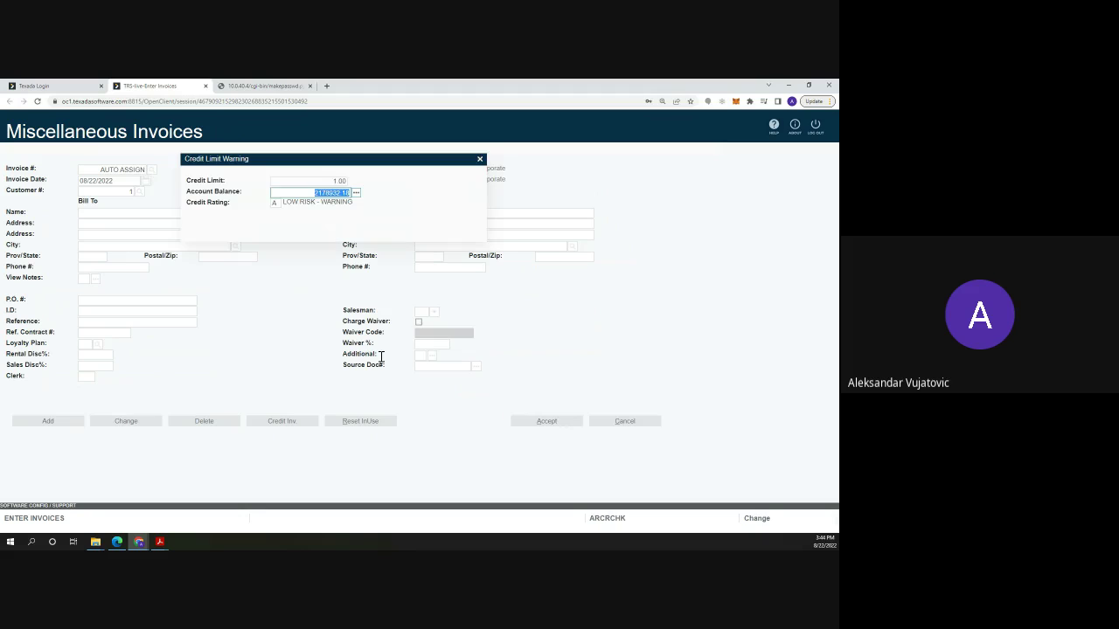
click(340, 224)
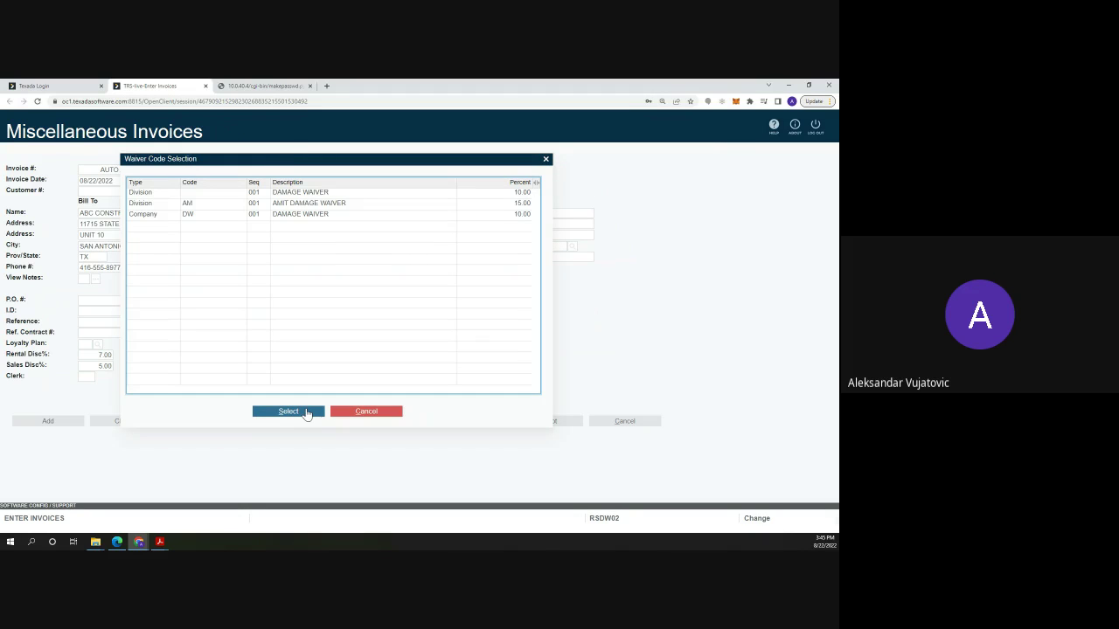
- Record that the customer declines a waiver, and skip the customer name check list and invoice comments
click(305, 412)
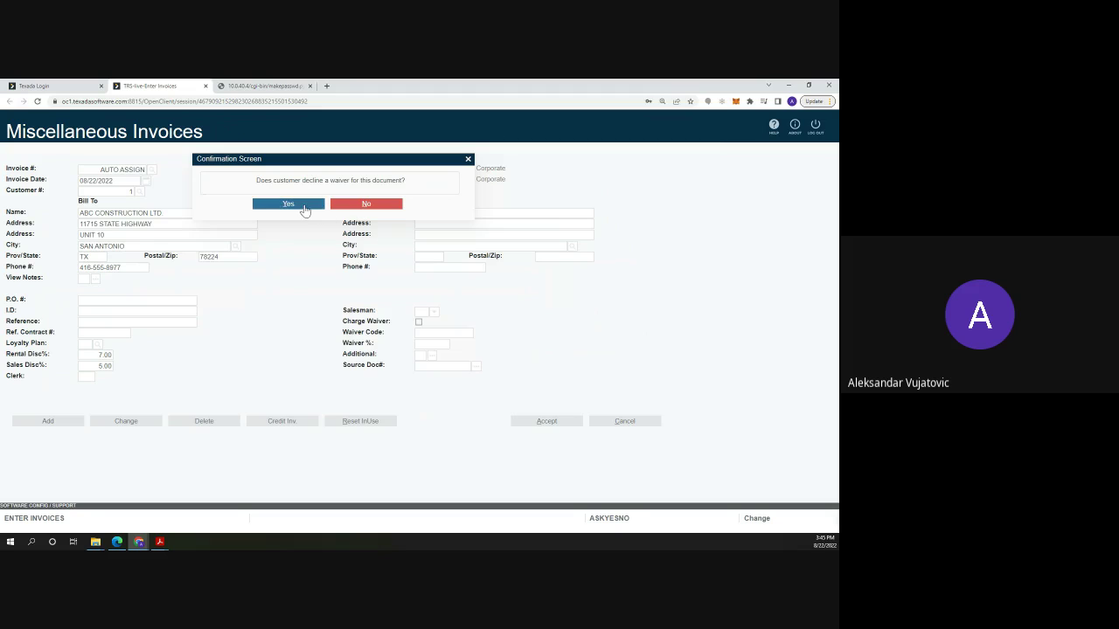
click(304, 204)
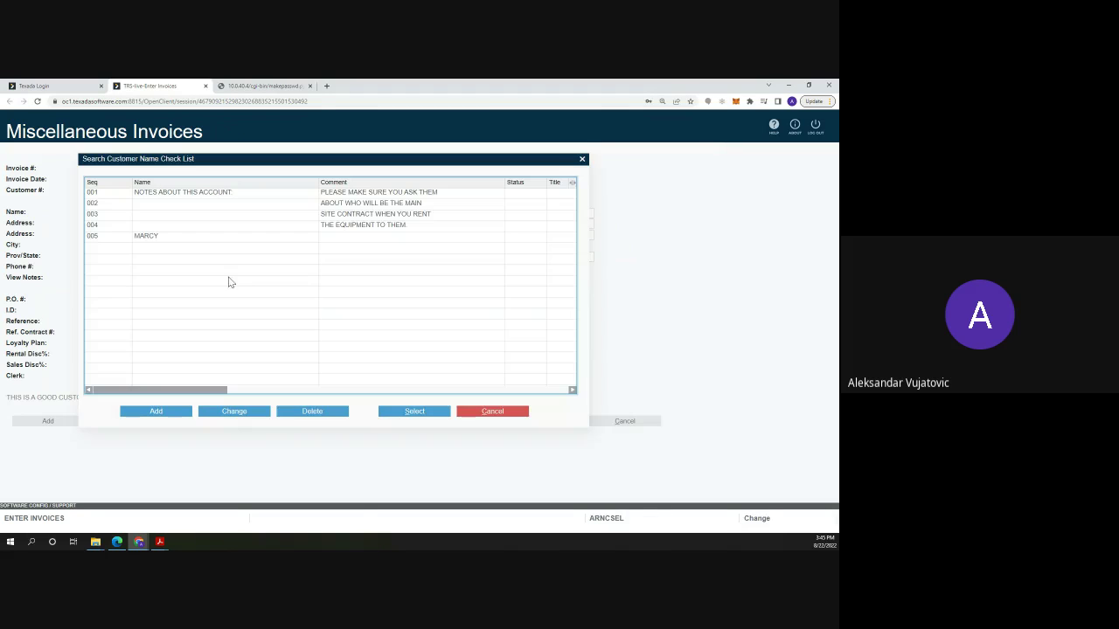
click(494, 413)
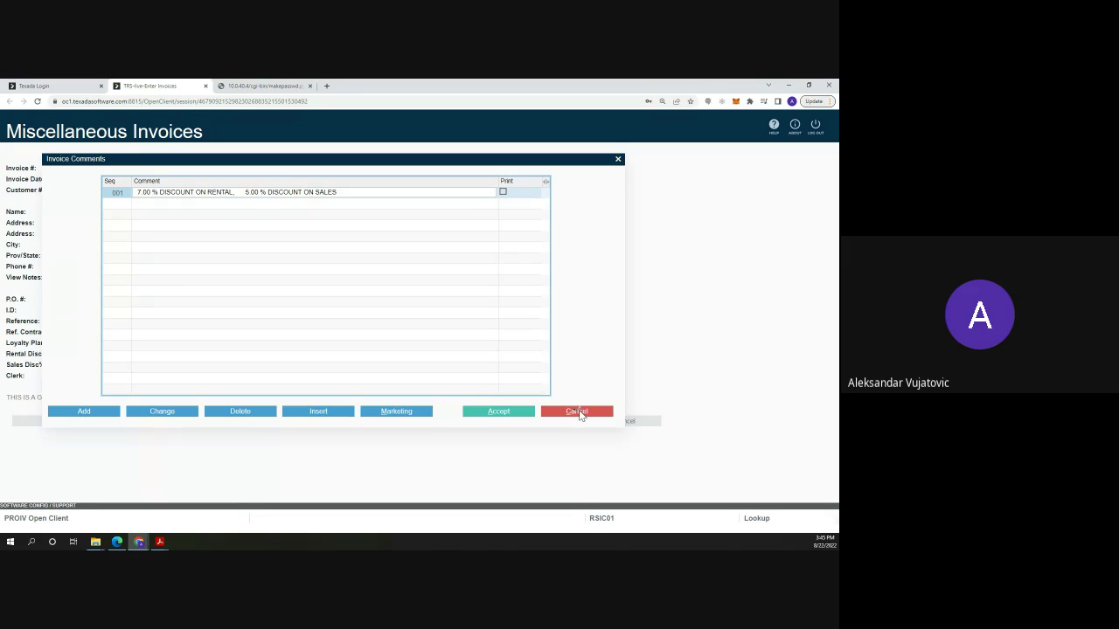
click(579, 411)
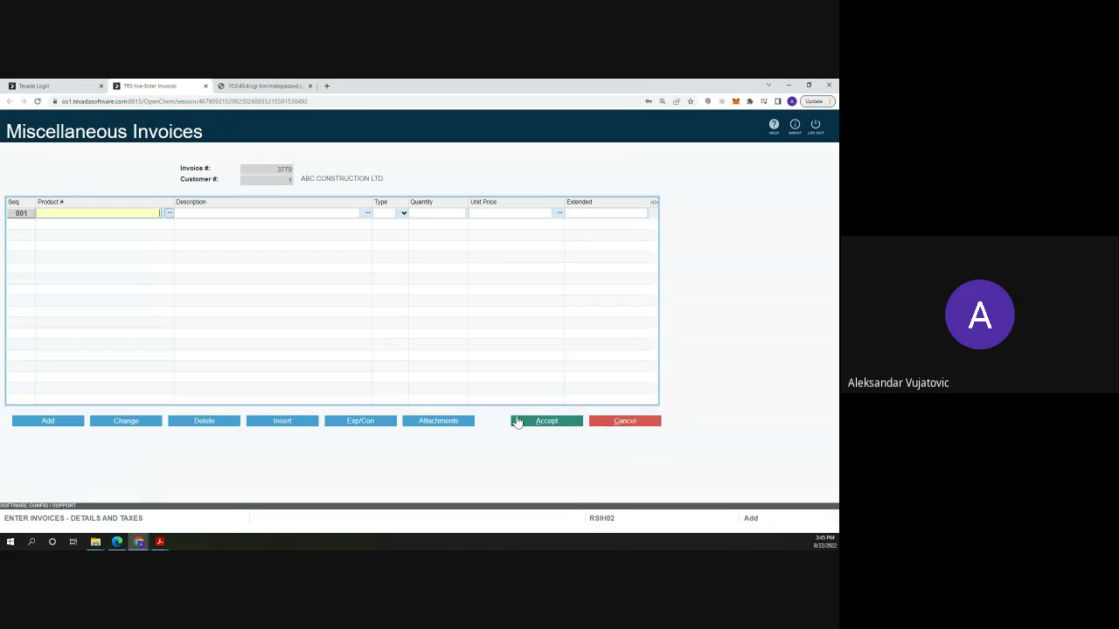
- Run an equipment search for sales products on the first invoice line, using % as the description
click(168, 214)
click(288, 238)
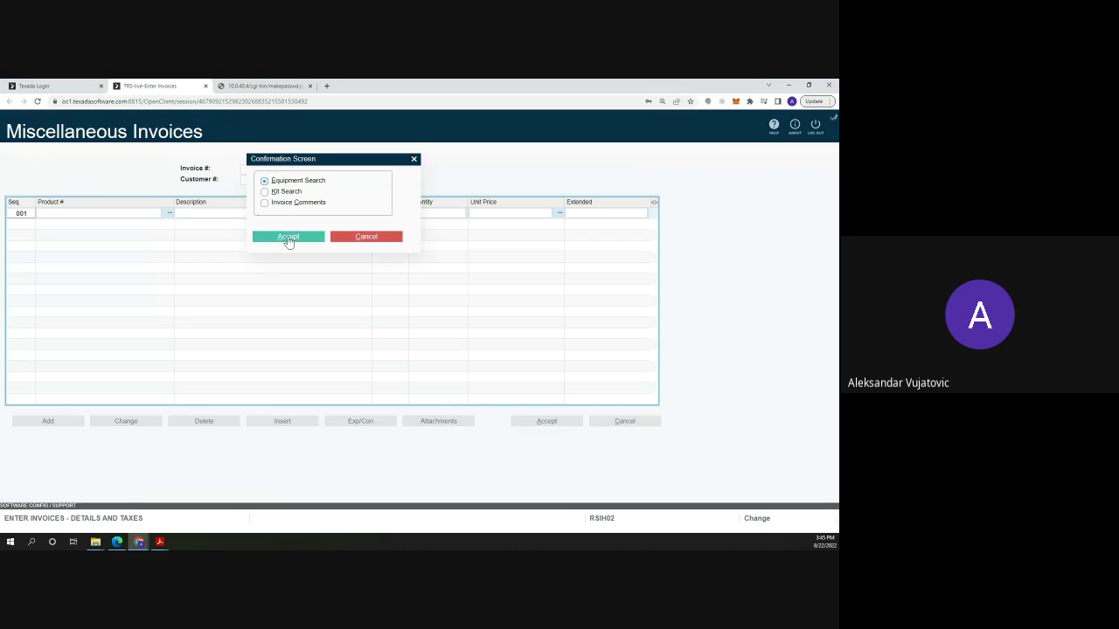
click(278, 313)
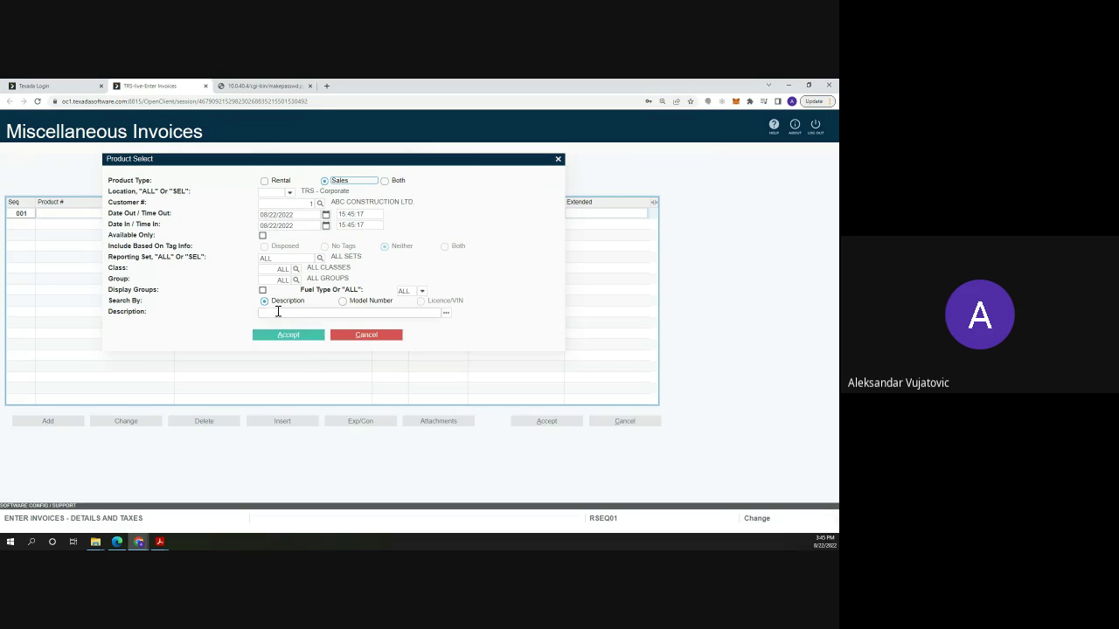
text(%)
click(301, 336)
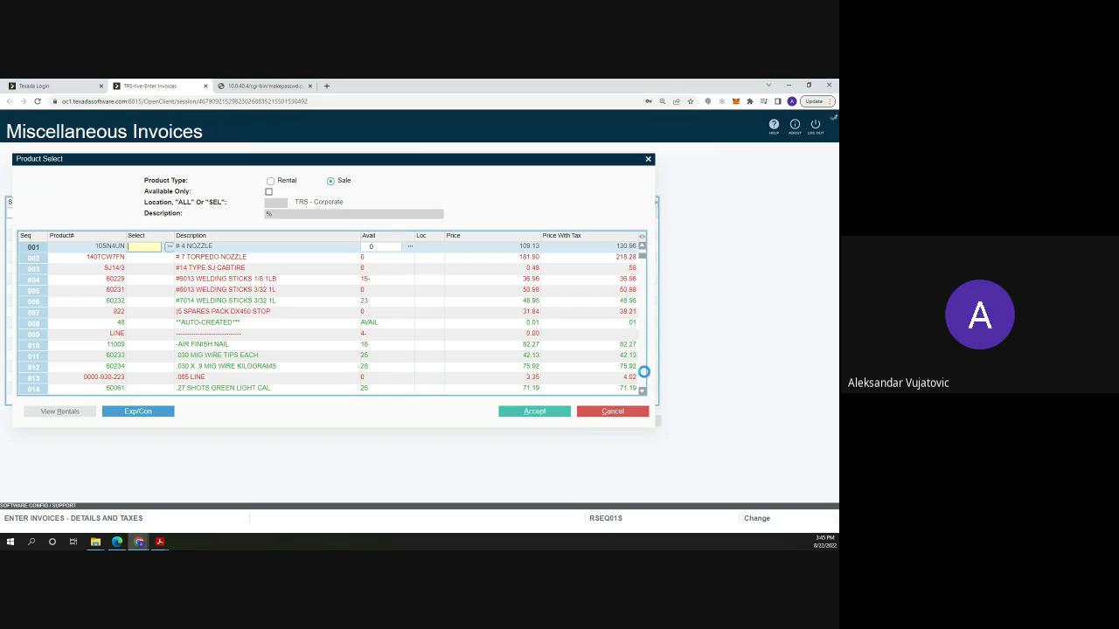
- Pick product 60082, the 1-1/2 finish nail, from the product list for the invoice line
click(645, 372)
click(645, 373)
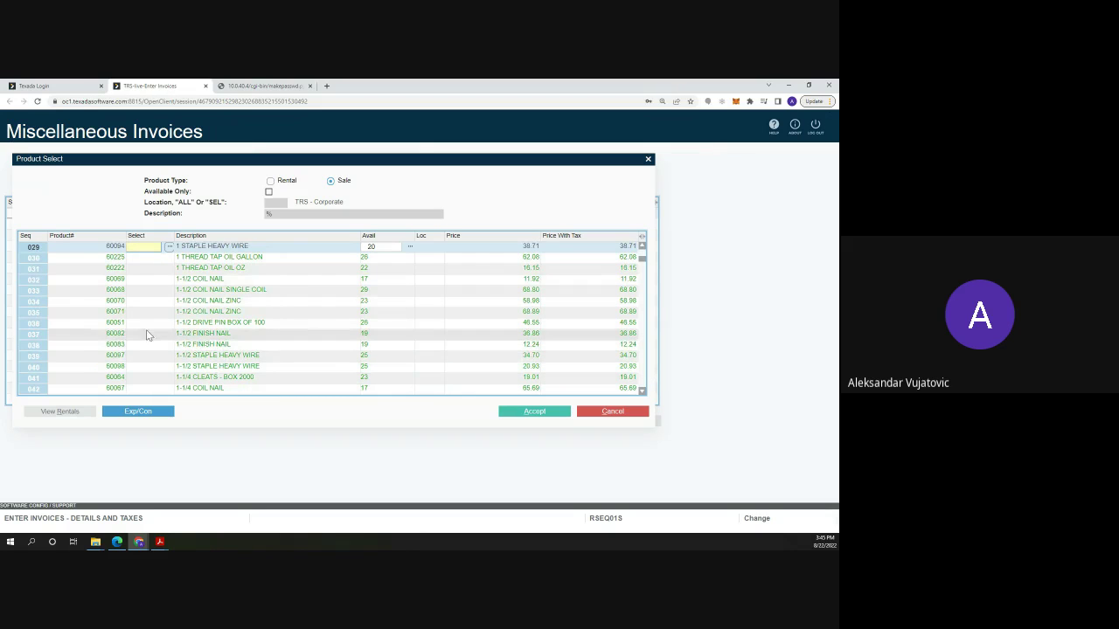
click(146, 333)
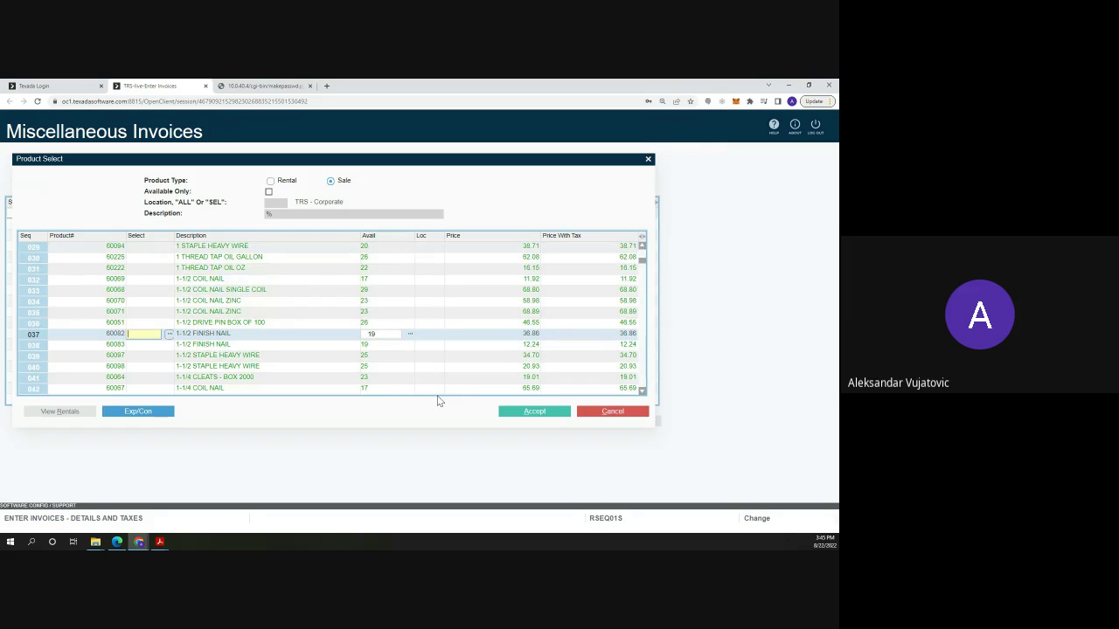
text(x)
key(Return)
key(Return)
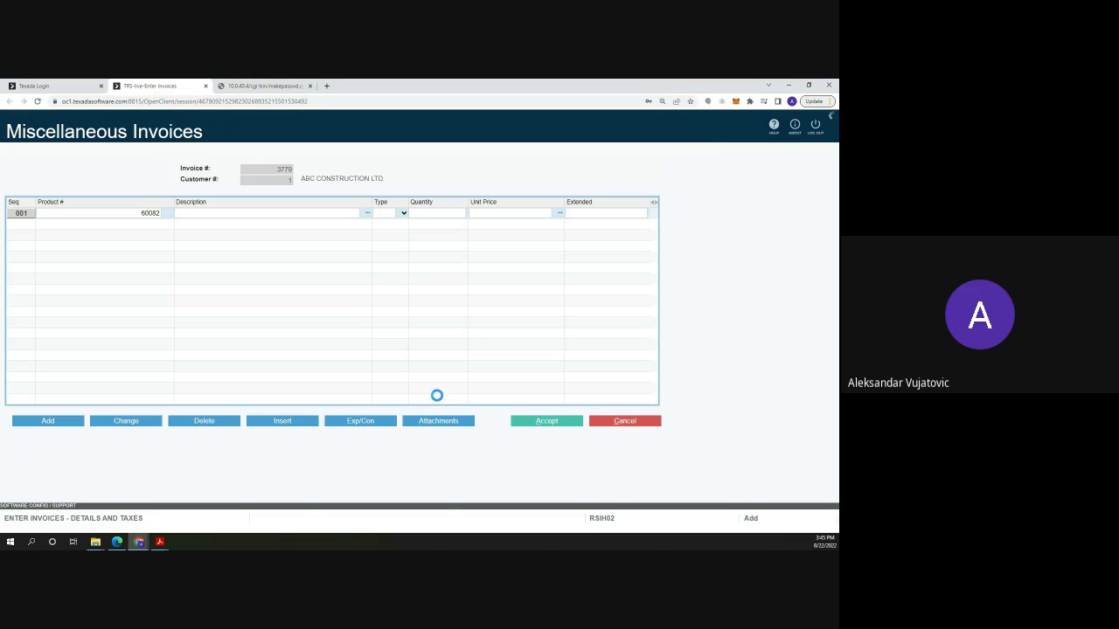
- Complete the finish nail line with quantity 1 and the default price, and finalize the invoice on account with printing enabled
key(Return)
key(Return)
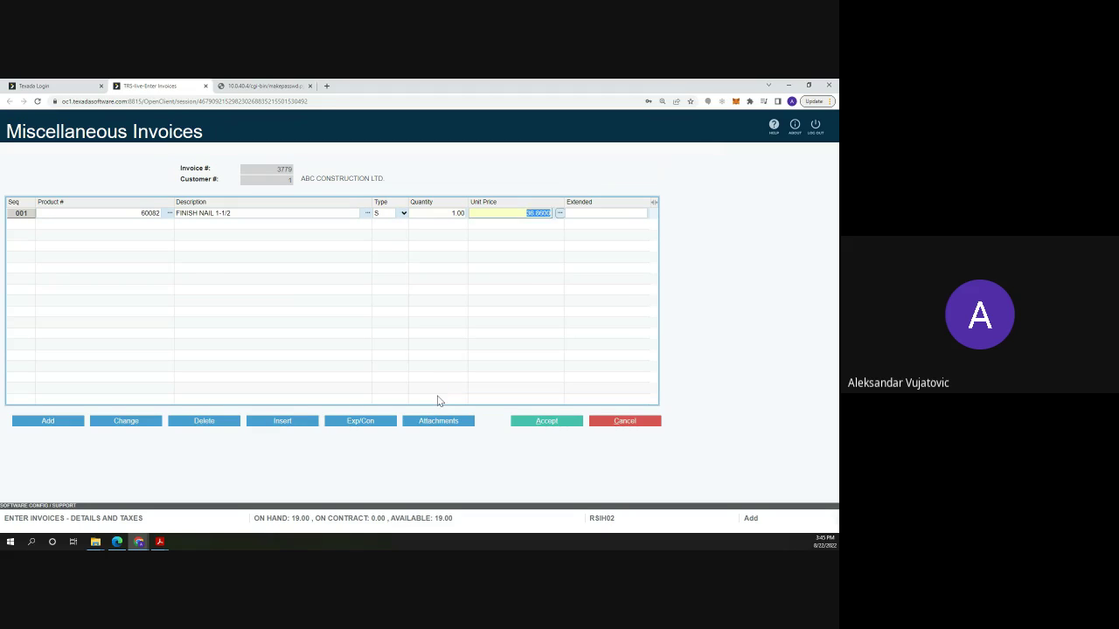
key(Return)
key(Return)
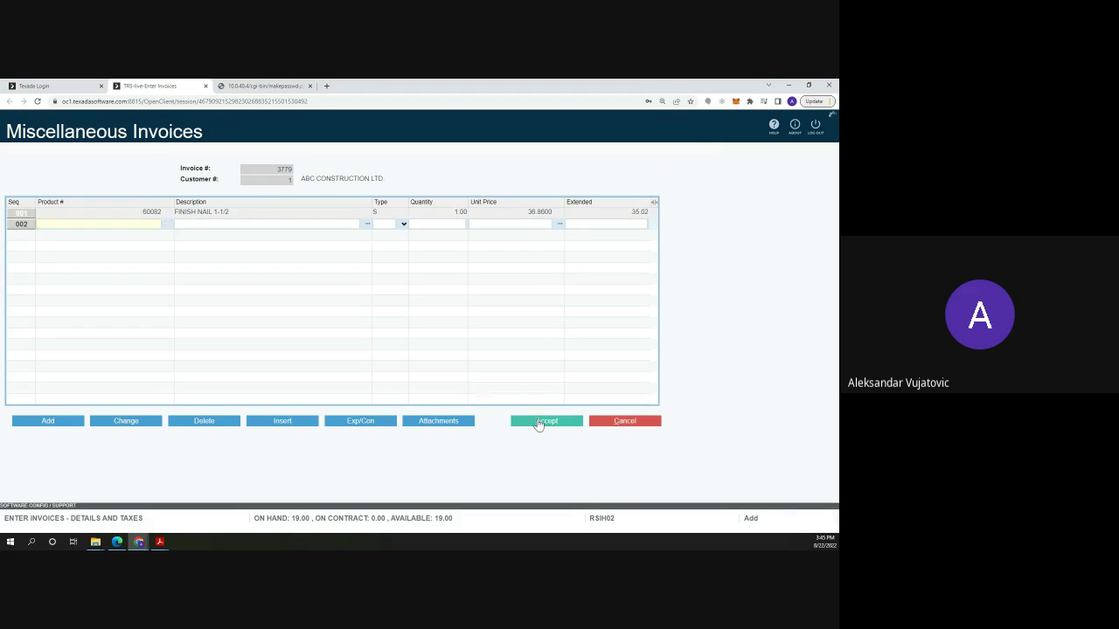
click(539, 423)
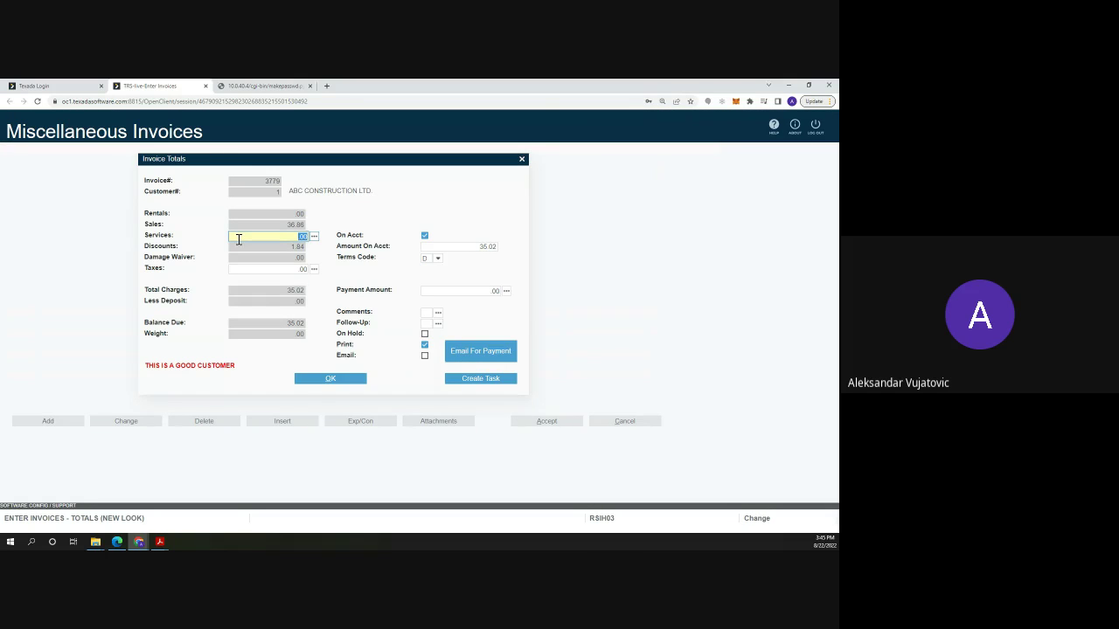
click(323, 382)
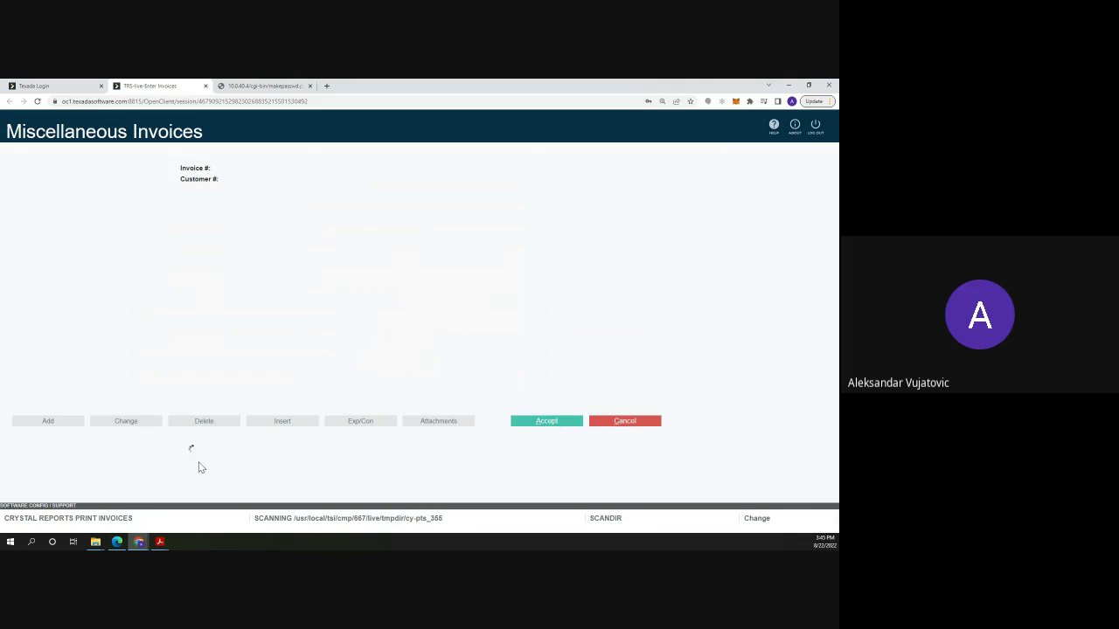
- Examine the invoice number on the generated invoice PDF and return to the invoice entry screen
mouse_move(160, 542)
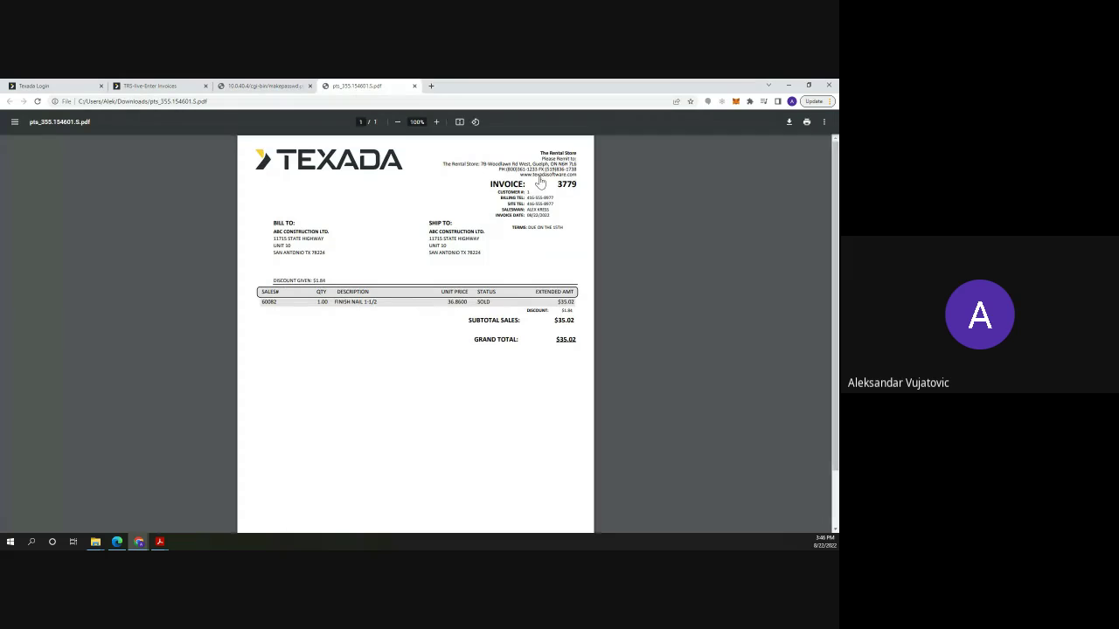
double_click(566, 184)
click(241, 85)
click(174, 85)
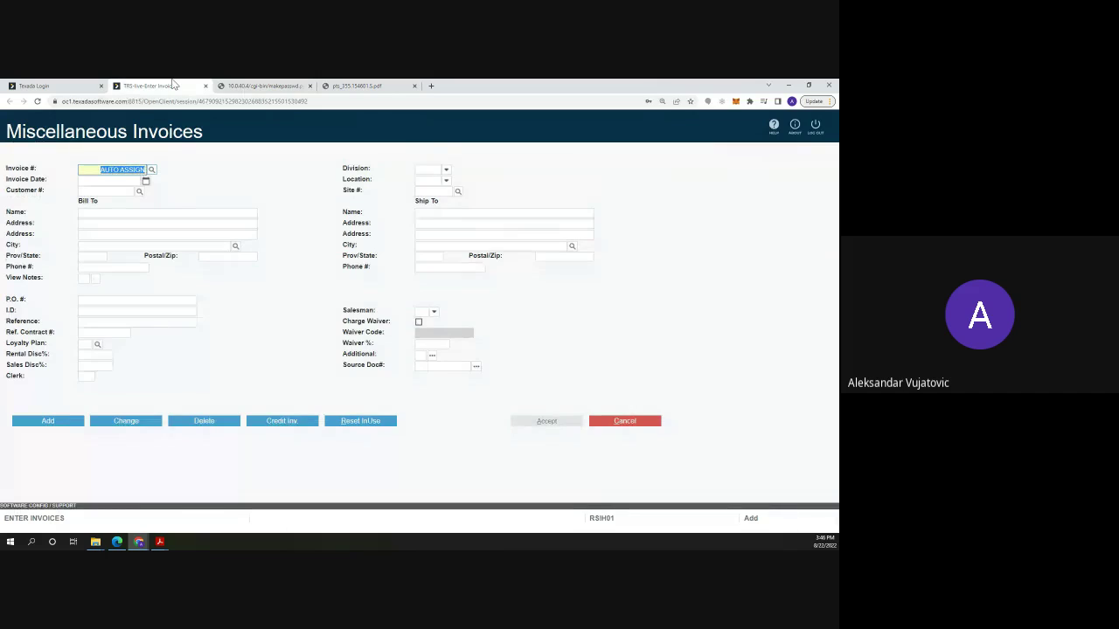
- Exit Miscellaneous Invoices to the main menu and check the header details on the invoice PDF
click(622, 424)
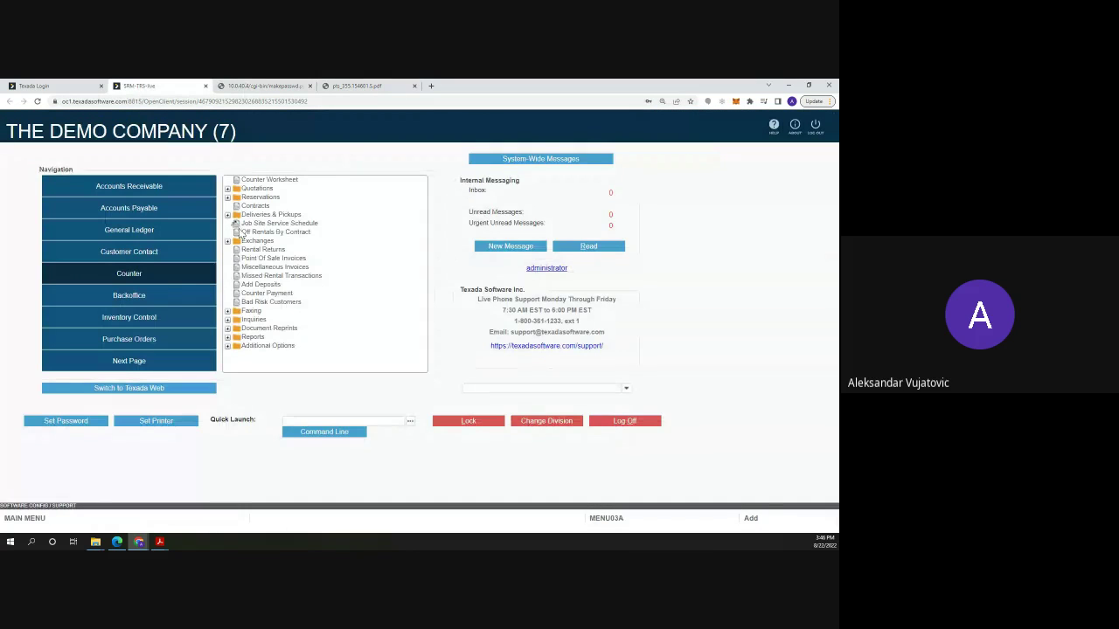
click(367, 85)
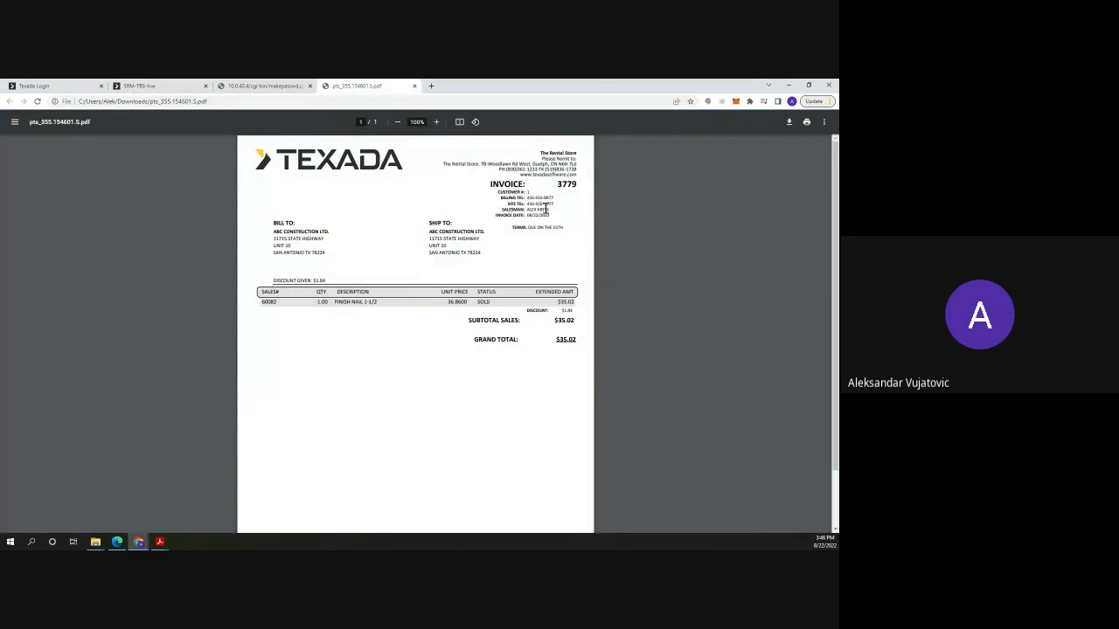
click(156, 85)
- Reopen Miscellaneous Invoices, review the invoice PDF alongside it, and return to the main menu
double_click(258, 269)
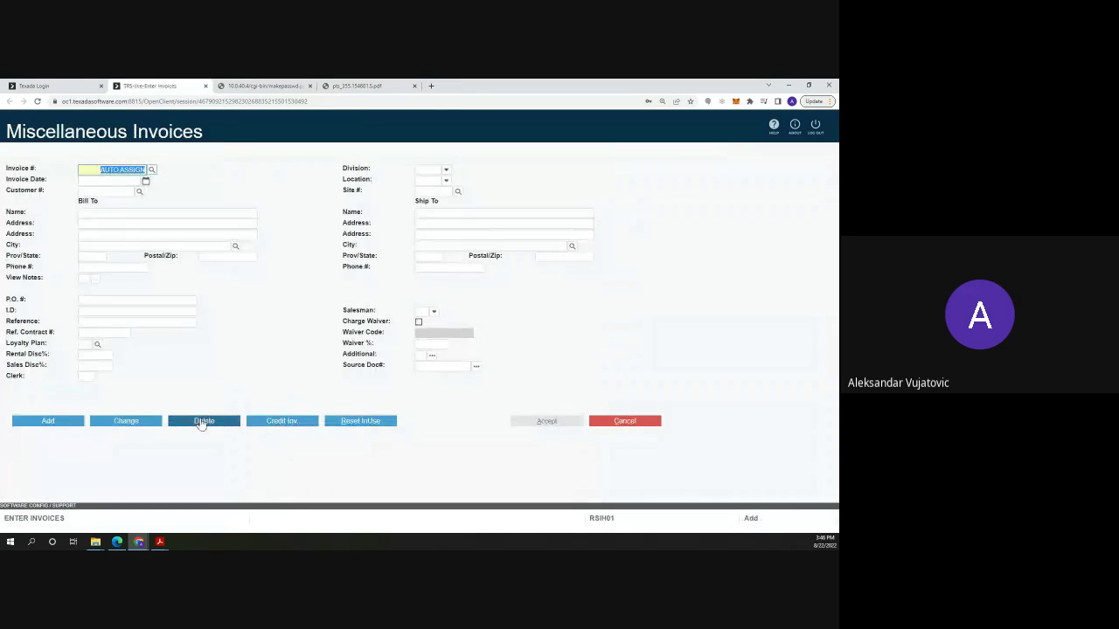
click(348, 85)
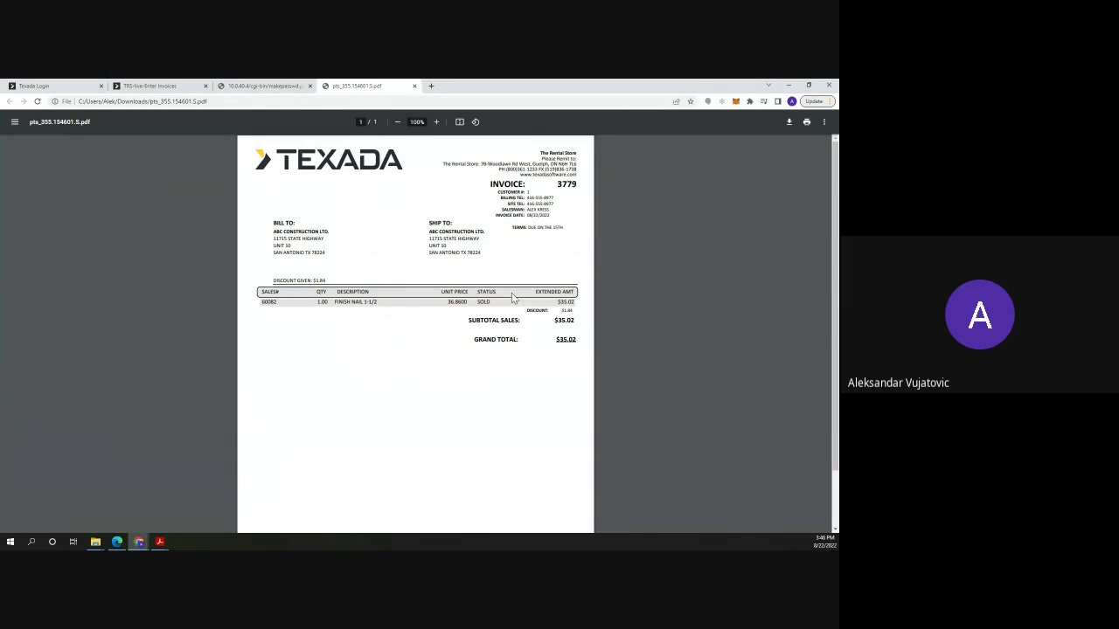
click(151, 85)
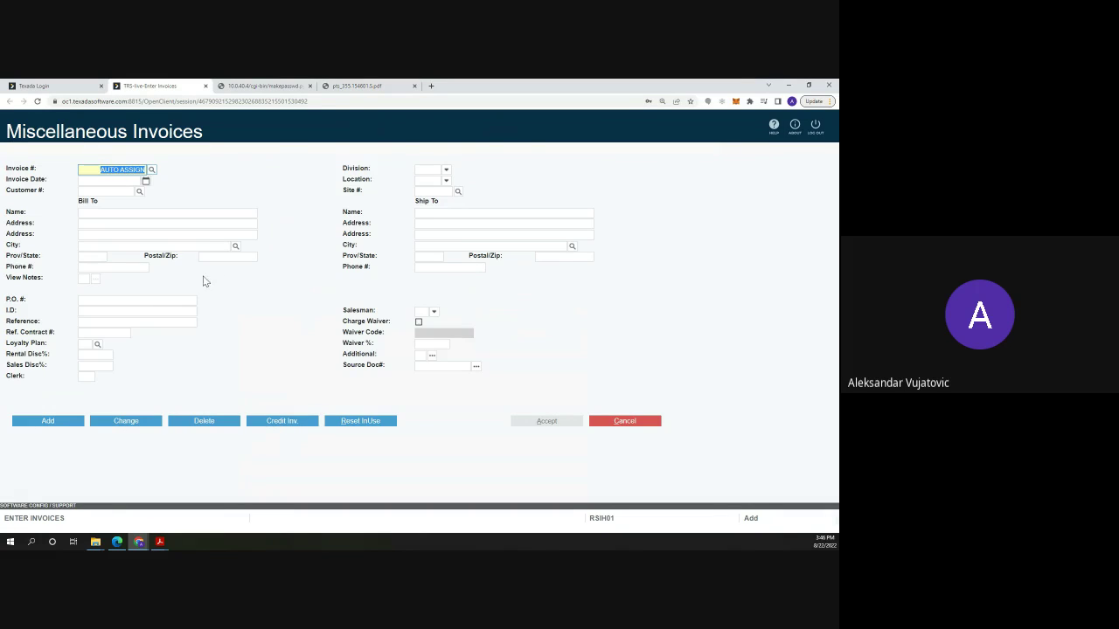
click(626, 422)
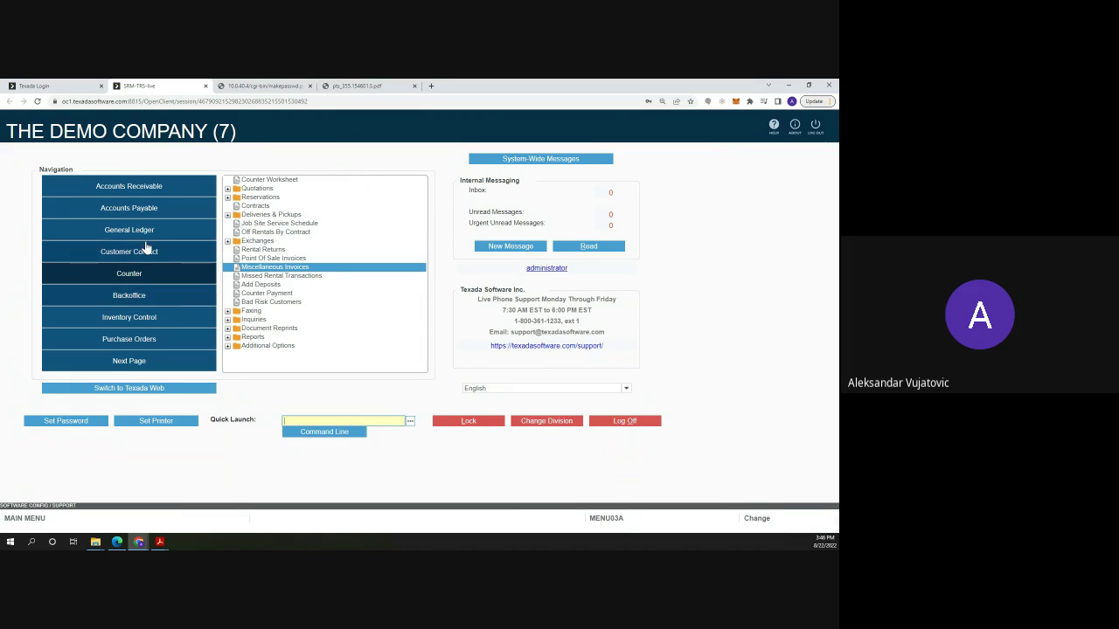
- Open the Daily Close 1 Invoice Edit from the Backoffice daily close functions
click(131, 296)
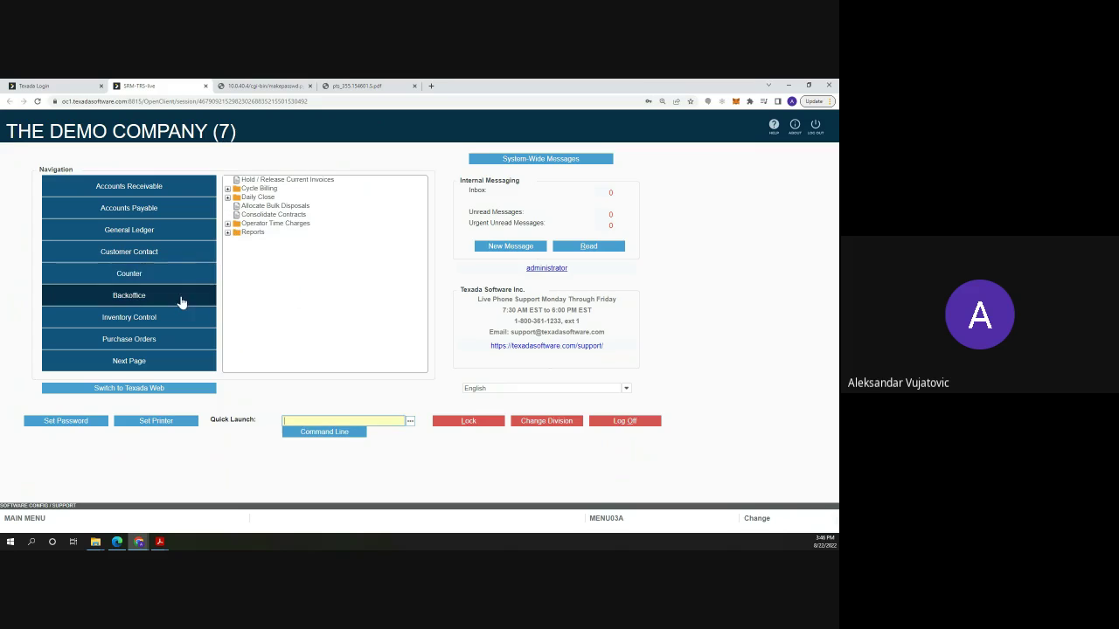
click(227, 198)
double_click(279, 224)
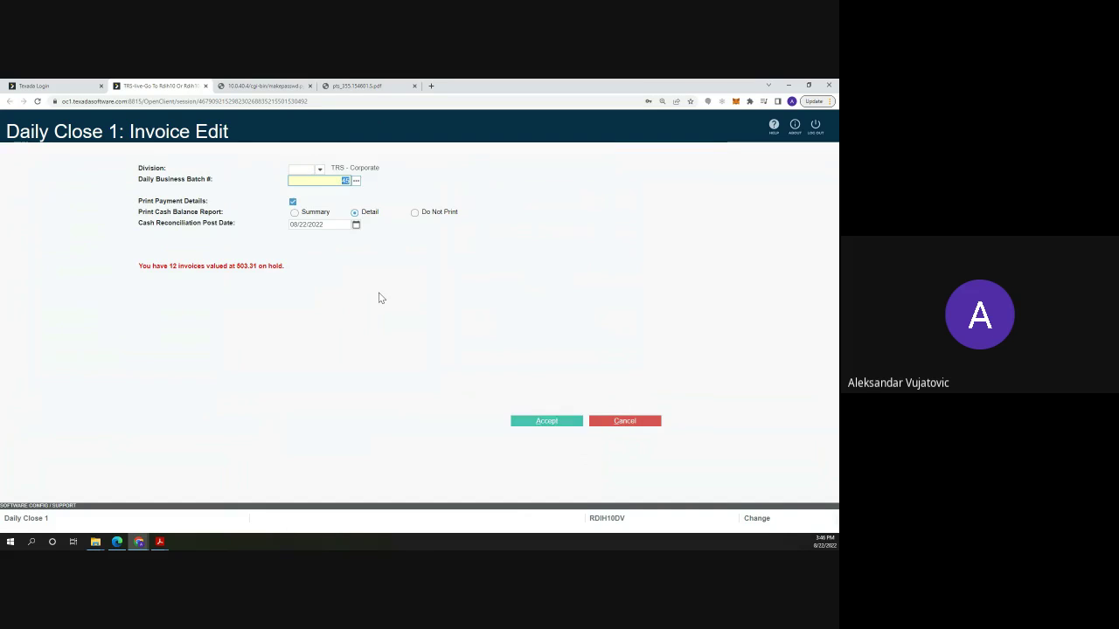
- Try to run the invoice edit with the default daily business batch number
click(569, 421)
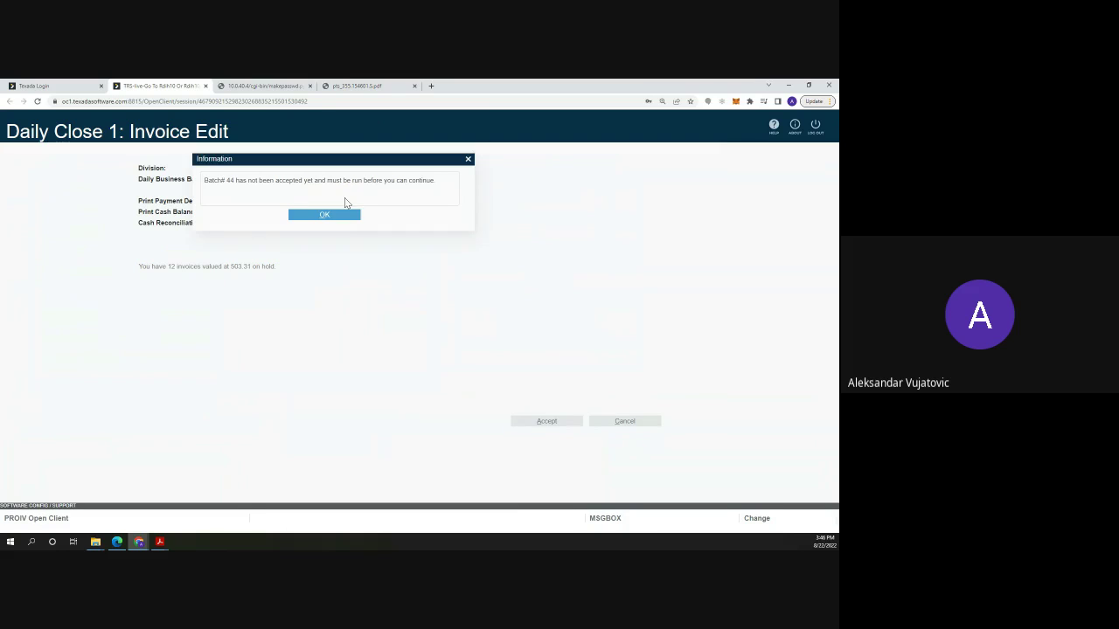
click(347, 217)
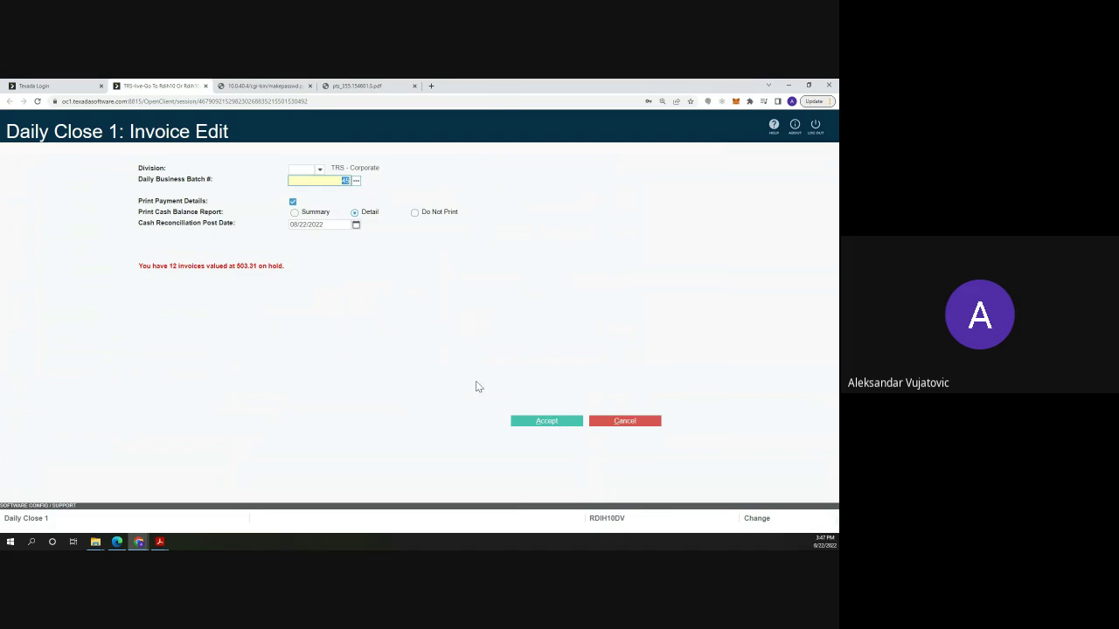
click(539, 421)
click(322, 214)
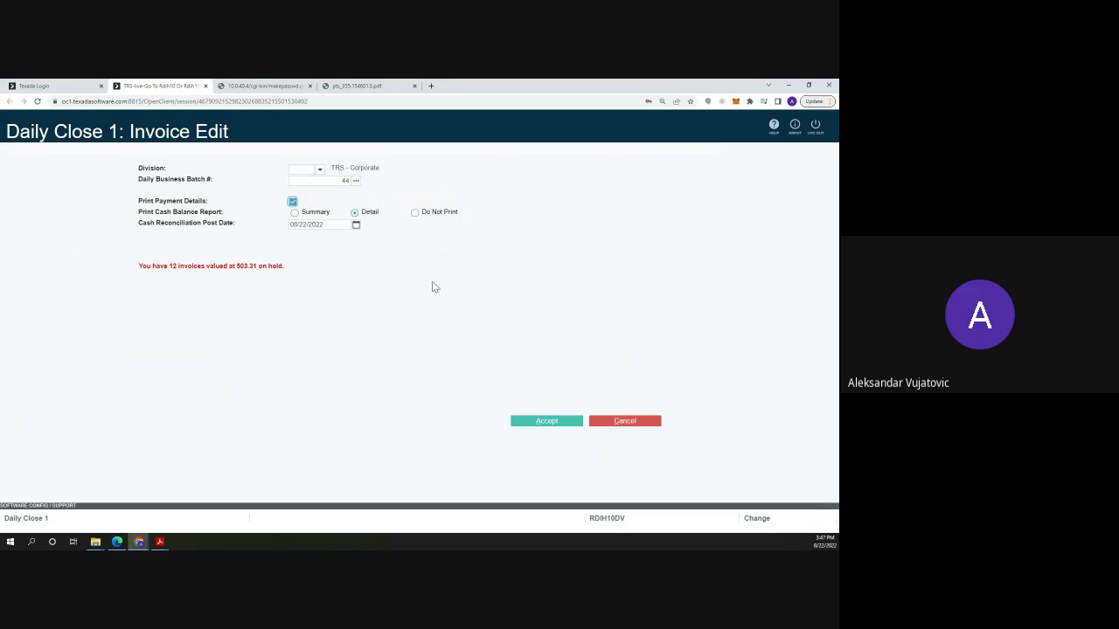
- Run the Daily Close 1 invoice edit for daily business batch 44 and exit the invoice errors screen without printing details
click(530, 425)
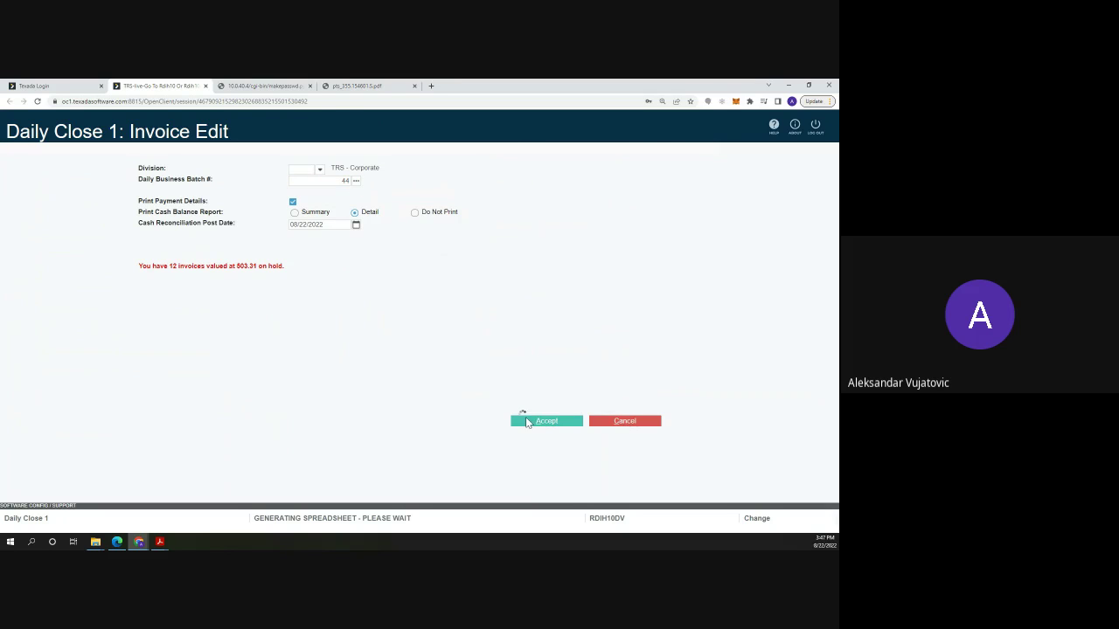
click(292, 226)
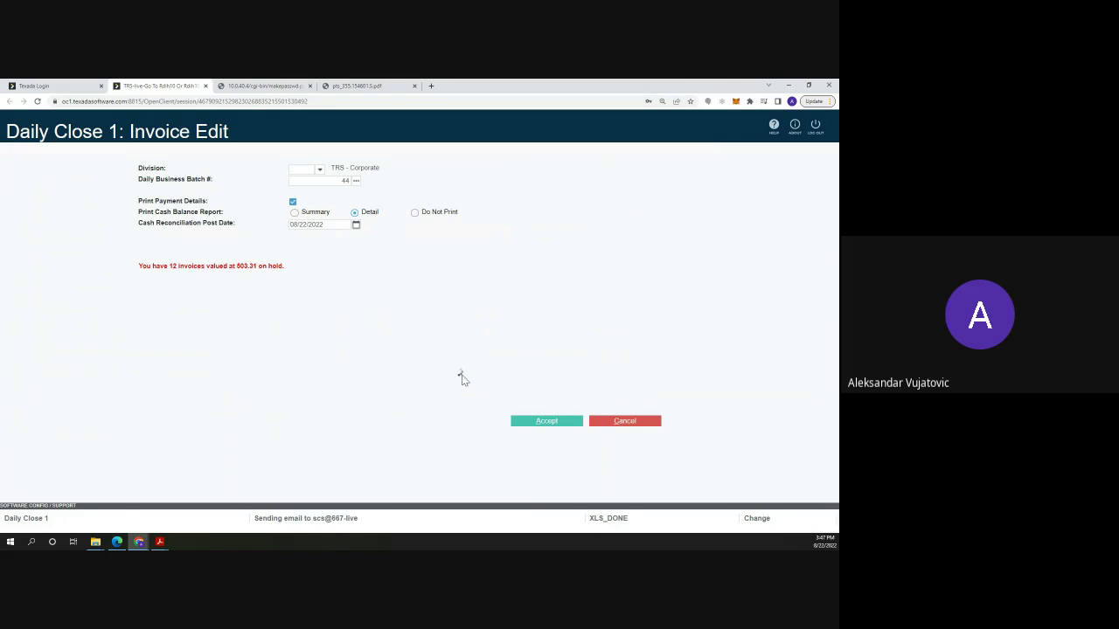
click(564, 423)
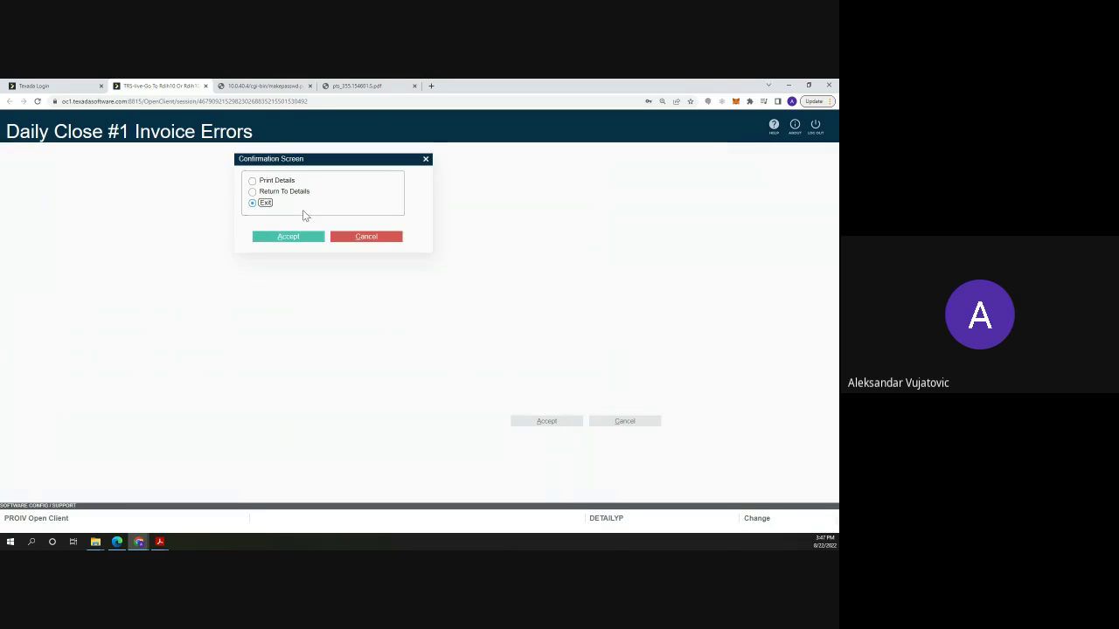
click(285, 238)
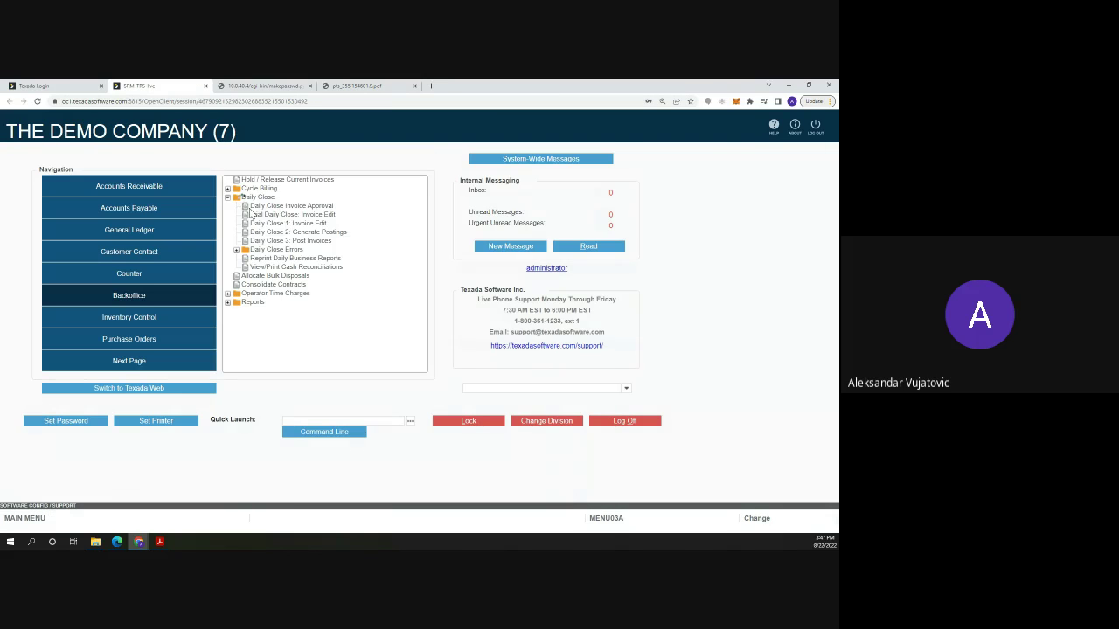
- Run Daily Close 2 and confirm generating the postings
click(289, 233)
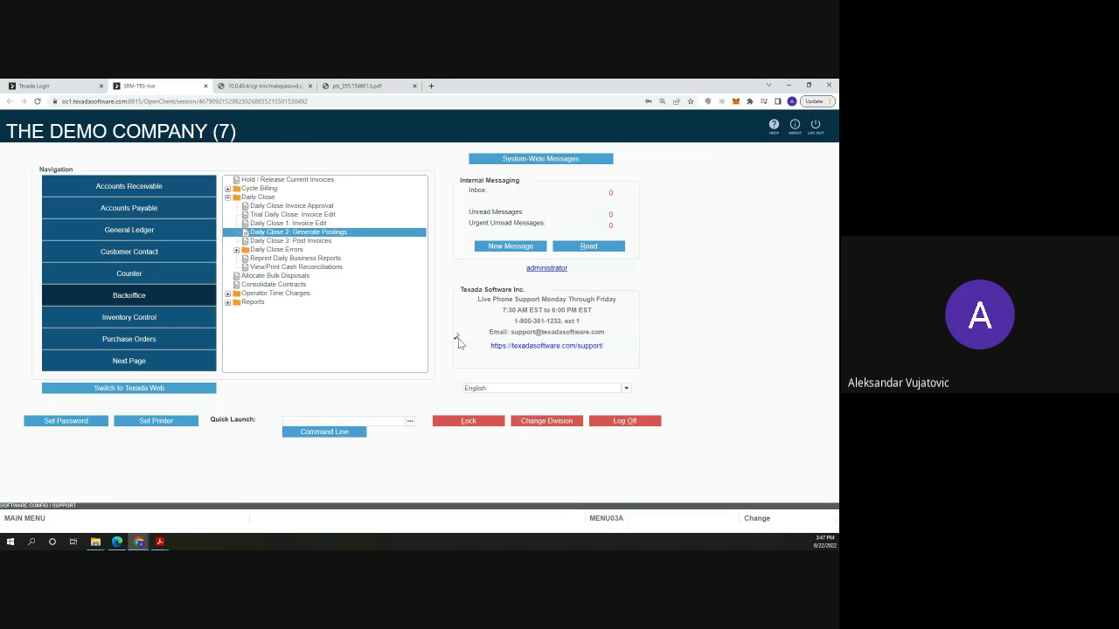
click(325, 412)
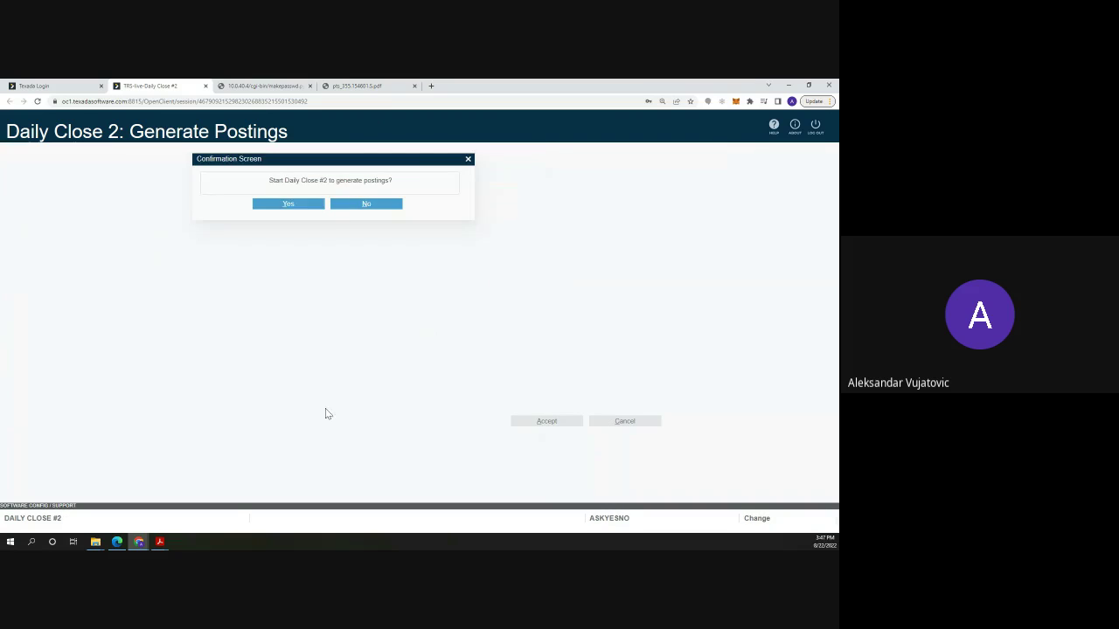
click(314, 206)
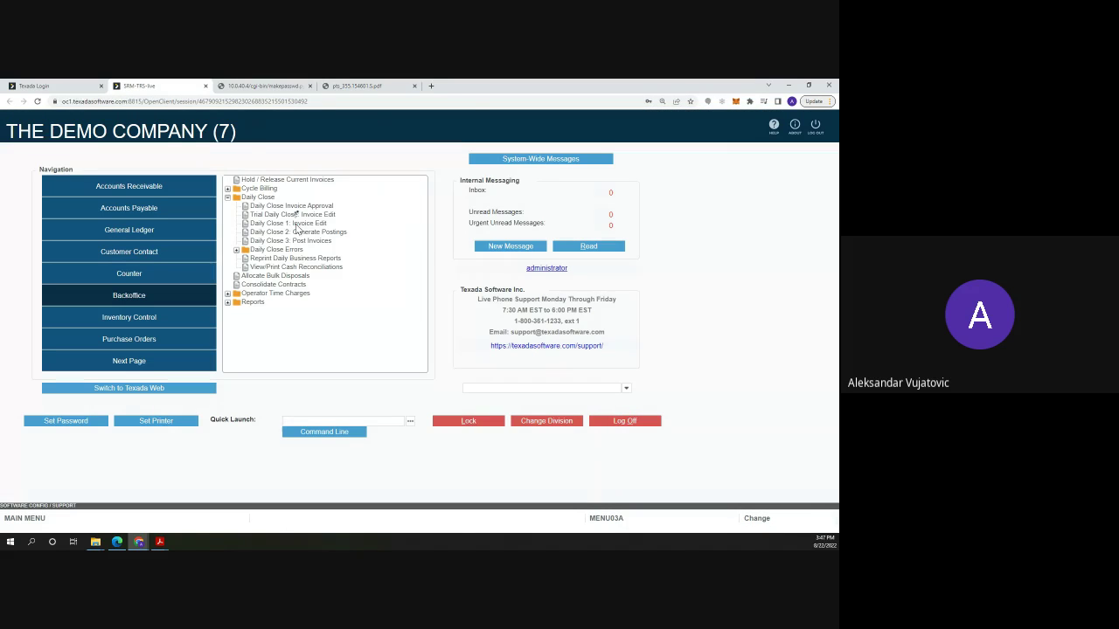
- Start Daily Close 3 to post invoices, close the rental journal transactions PDF, and confirm processing those details
double_click(291, 241)
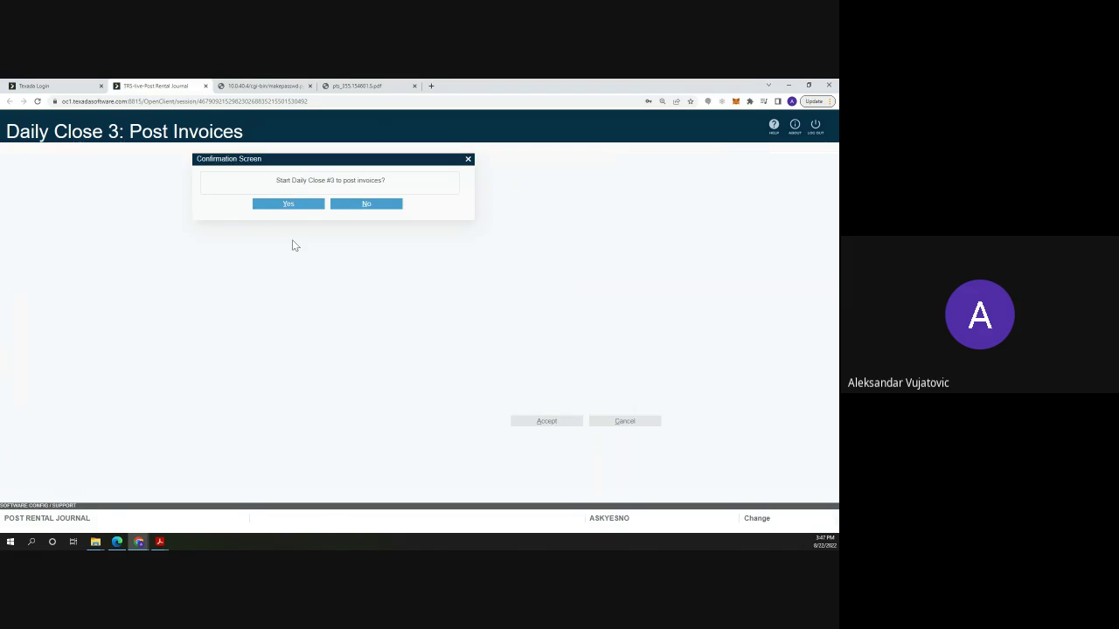
click(292, 207)
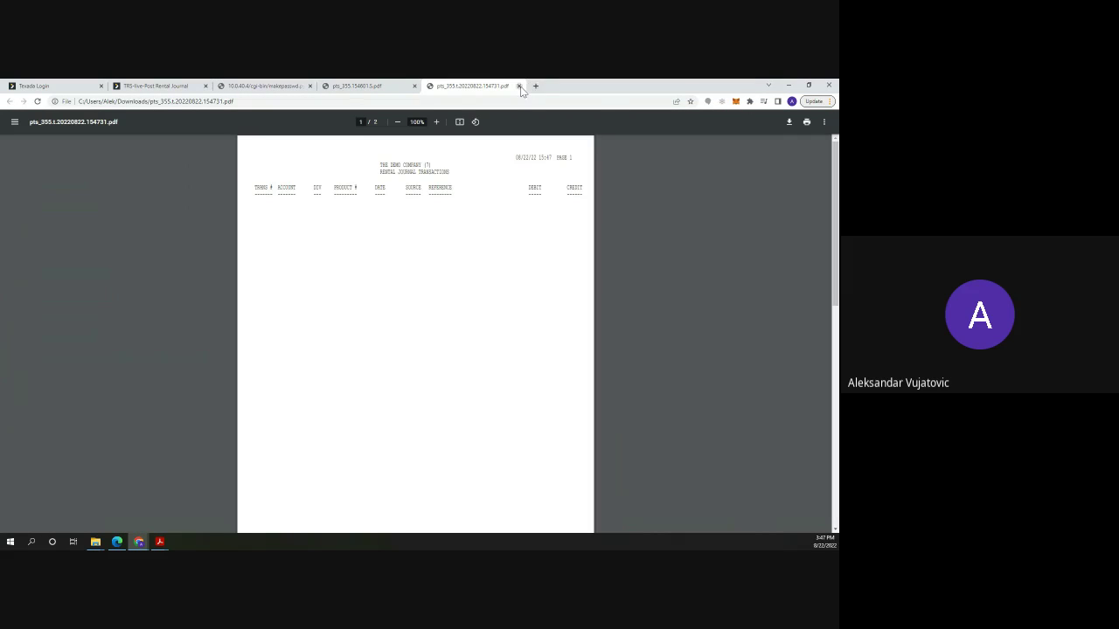
click(520, 86)
click(281, 86)
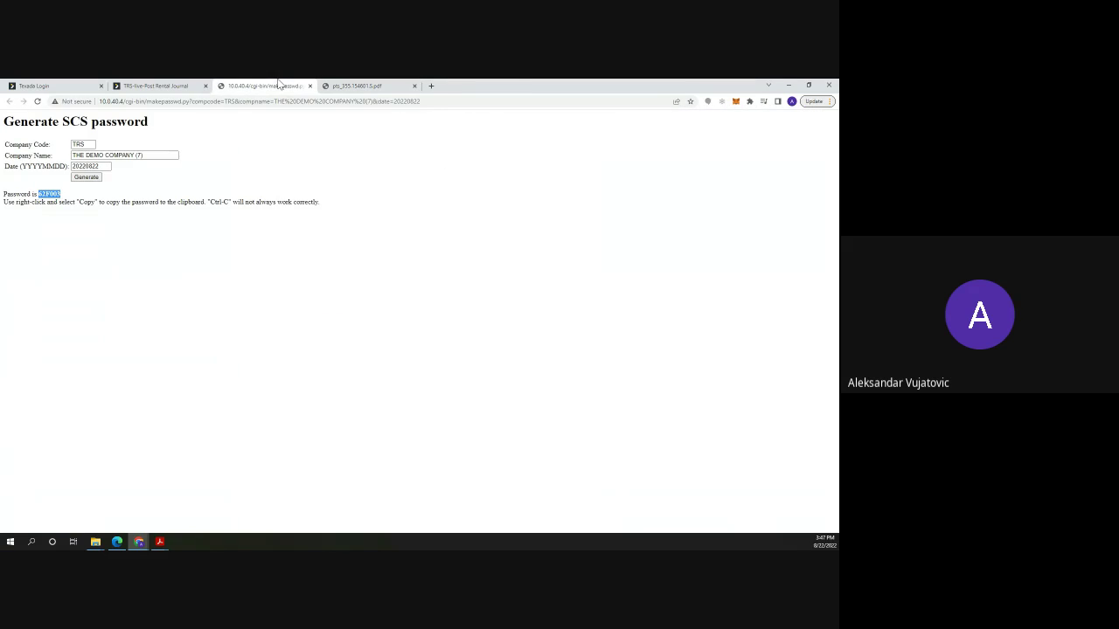
click(160, 85)
click(297, 227)
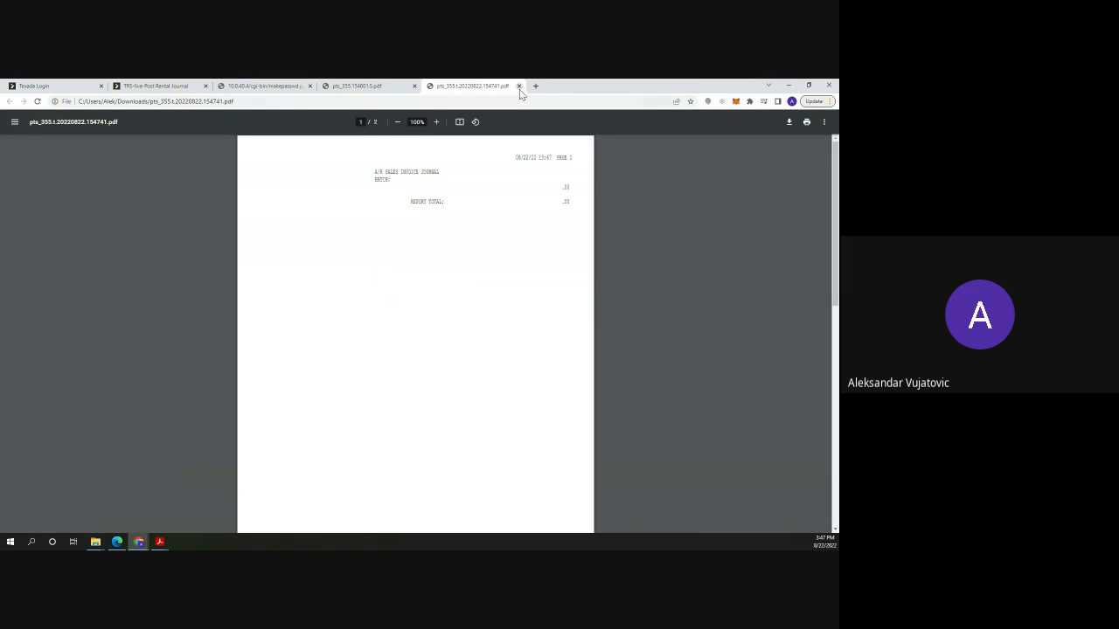
- Close the A/R sales invoice journal PDF and confirm posting the A/R invoices
click(519, 85)
click(177, 86)
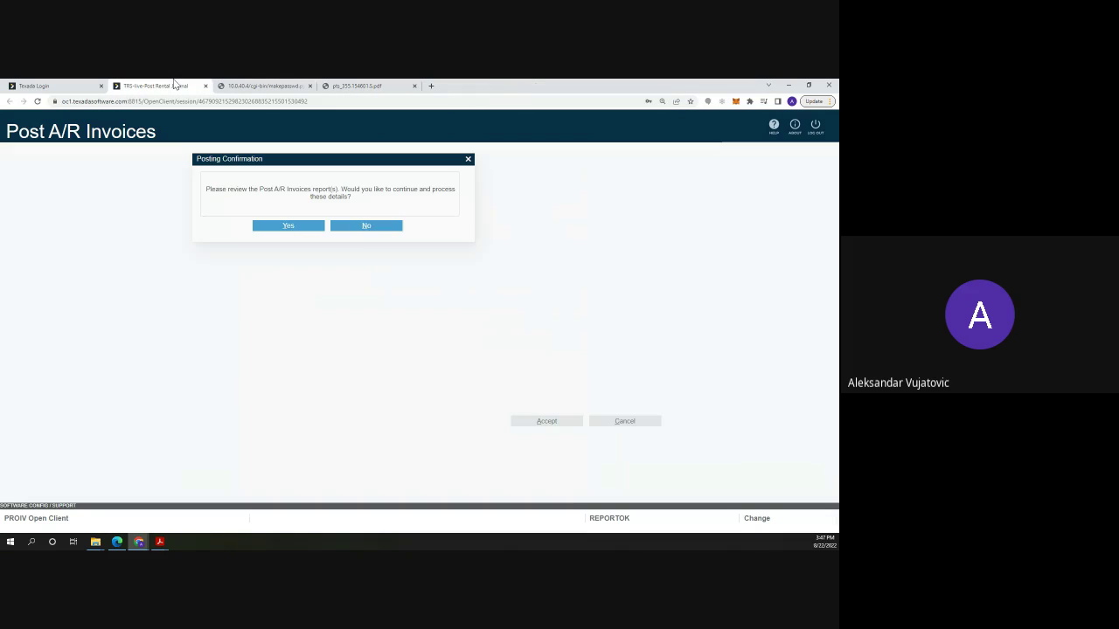
click(289, 226)
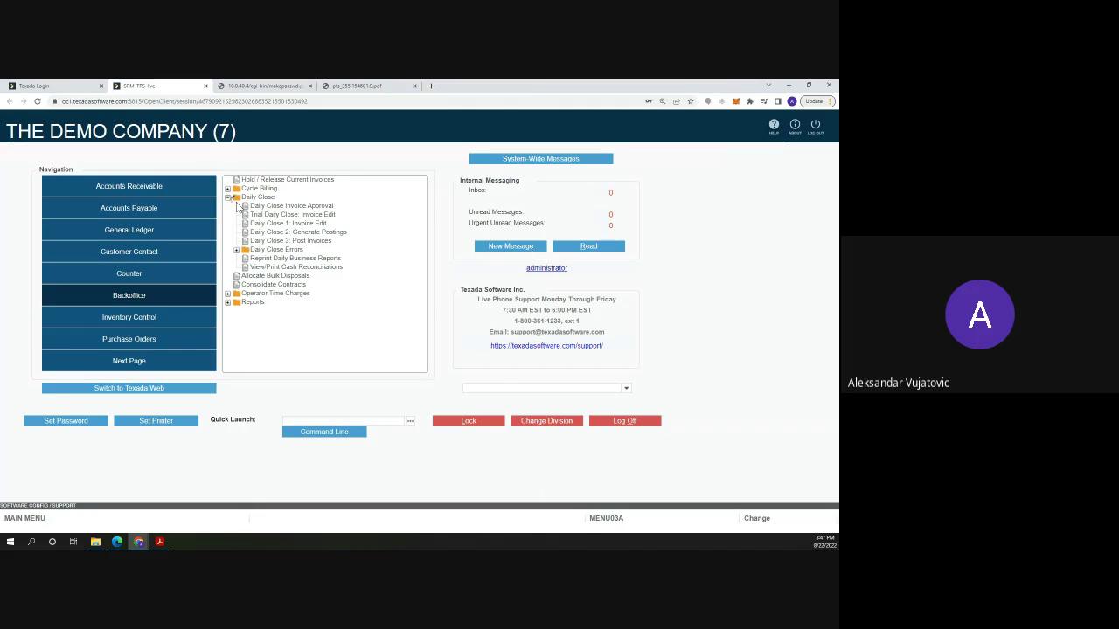
- Collapse the Daily Close functions and show the Counter functions
click(229, 198)
click(141, 282)
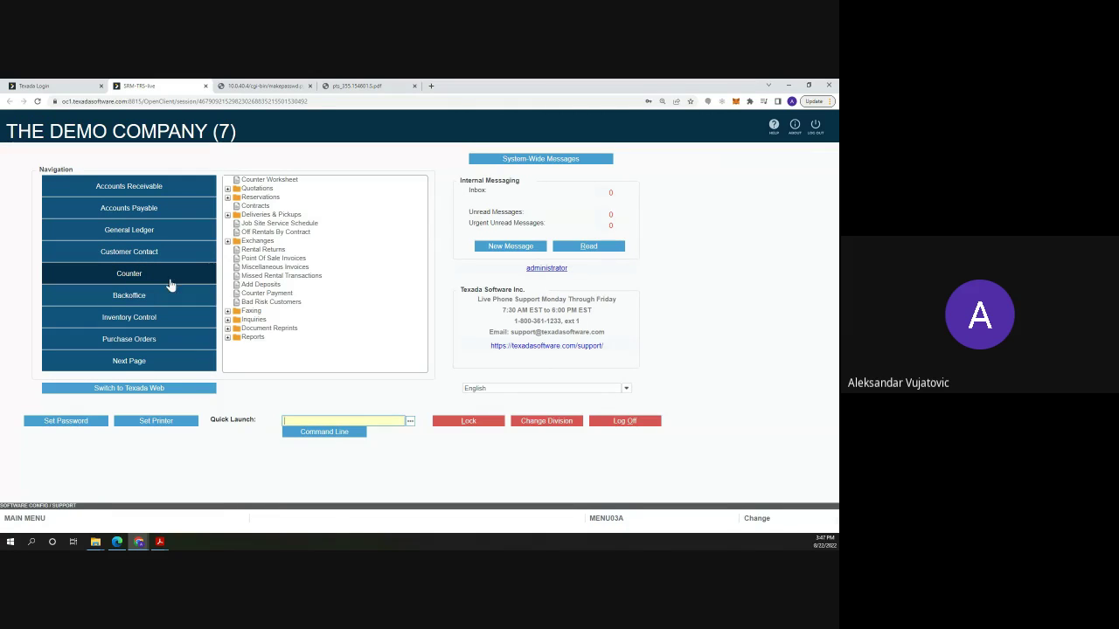
double_click(301, 269)
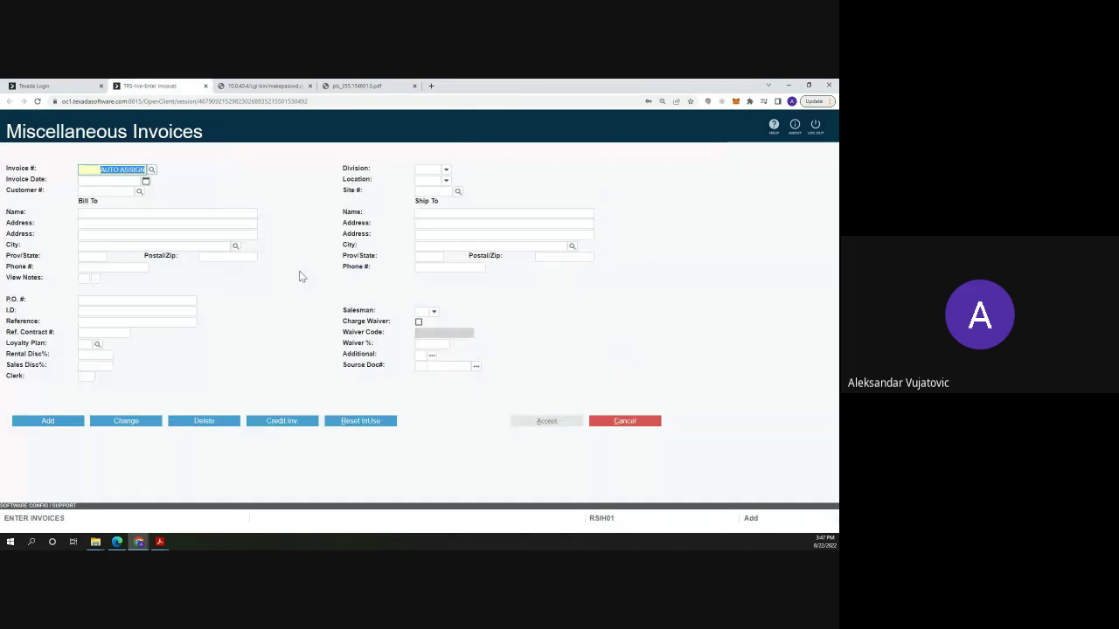
click(295, 422)
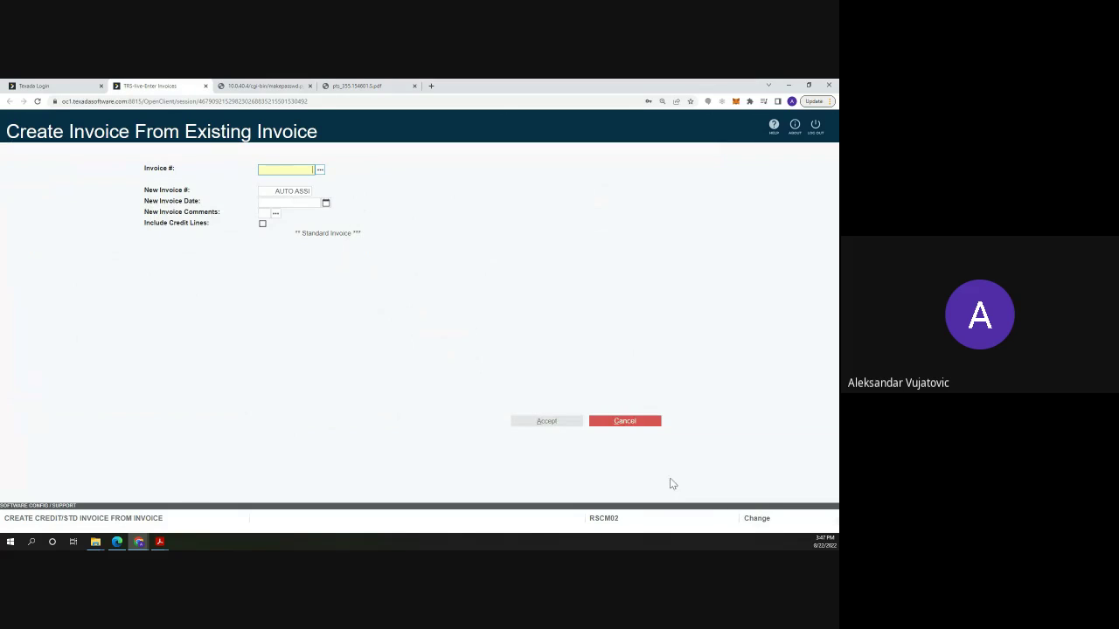
click(635, 424)
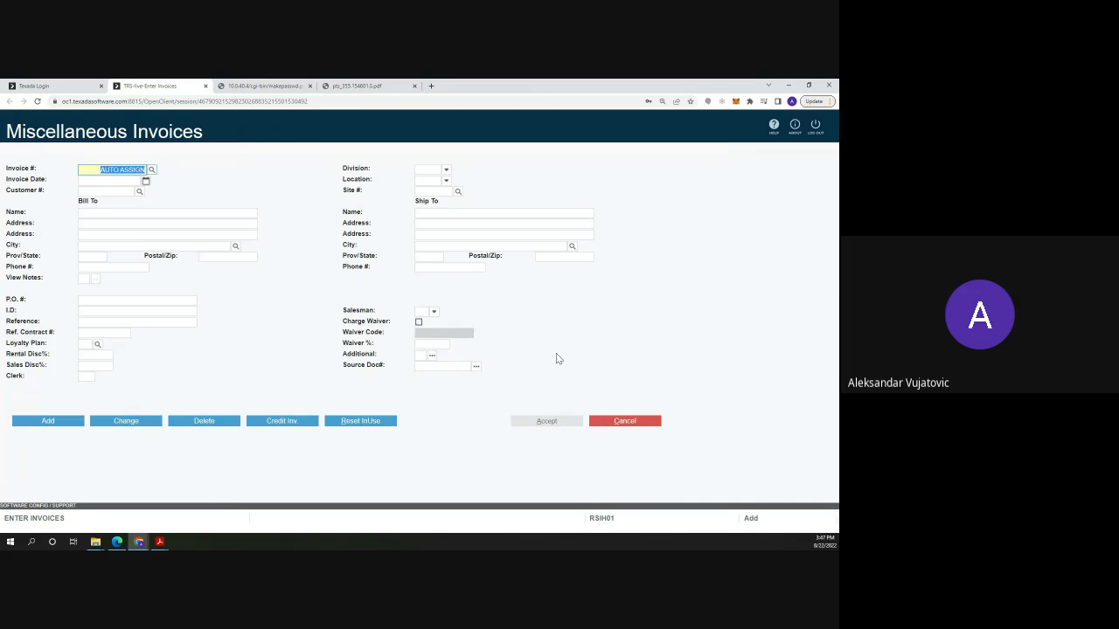
click(638, 423)
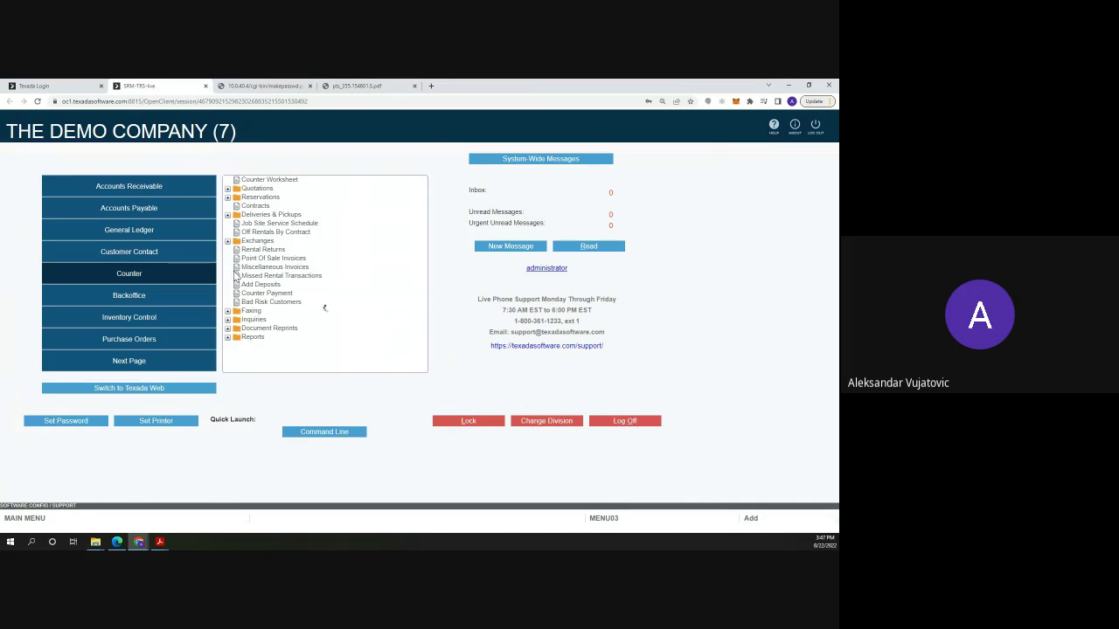
- Open Miscellaneous Invoices and start creating a credit invoice from an existing invoice
double_click(284, 267)
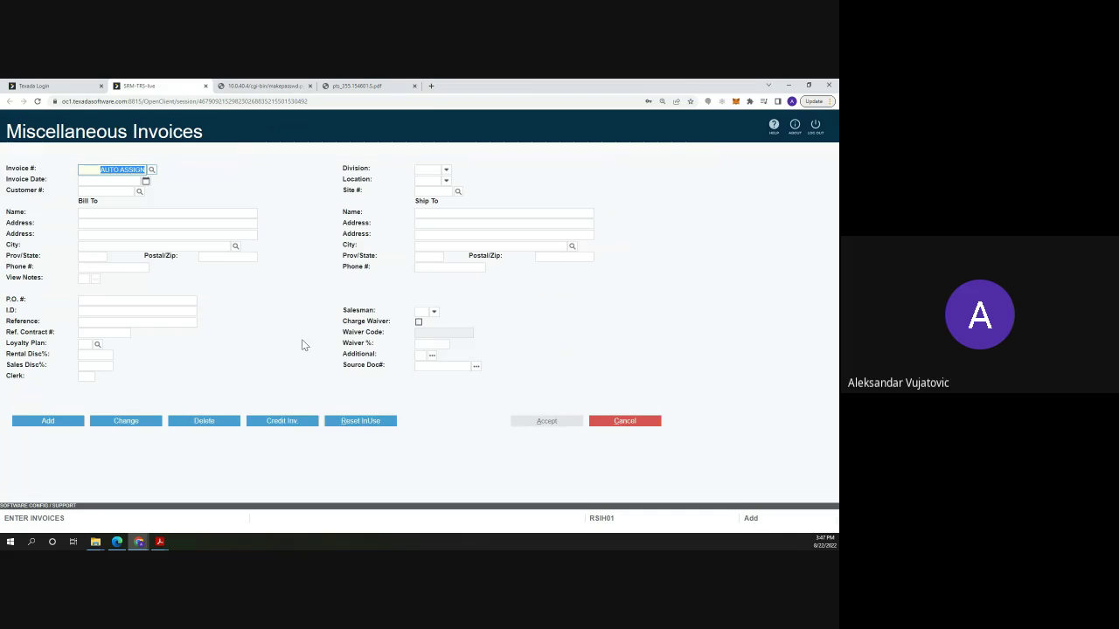
click(282, 420)
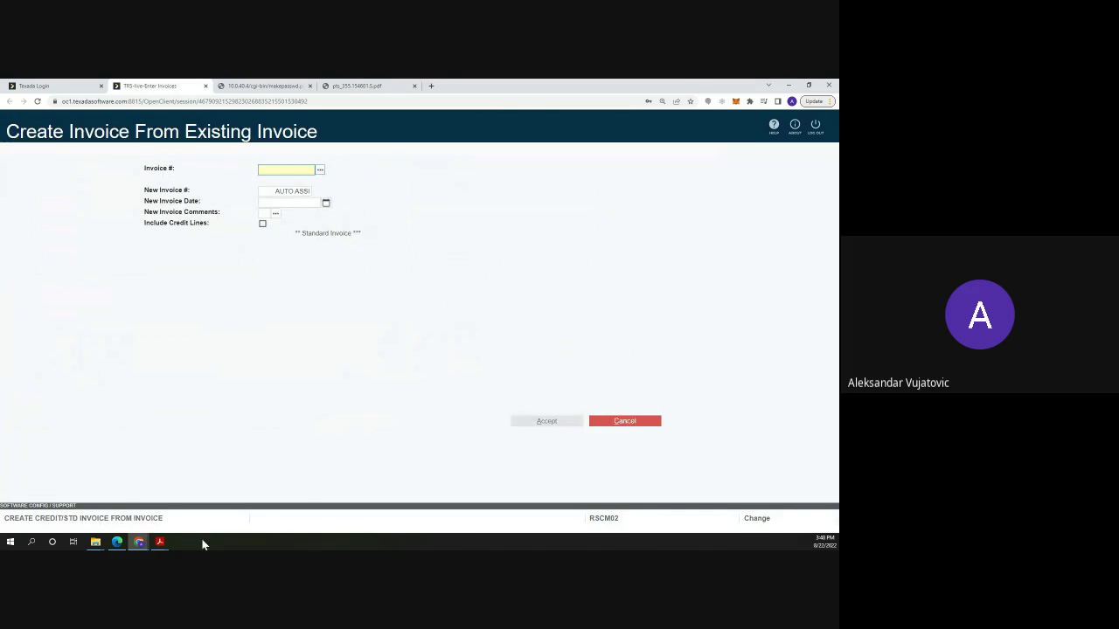
mouse_move(160, 542)
click(250, 514)
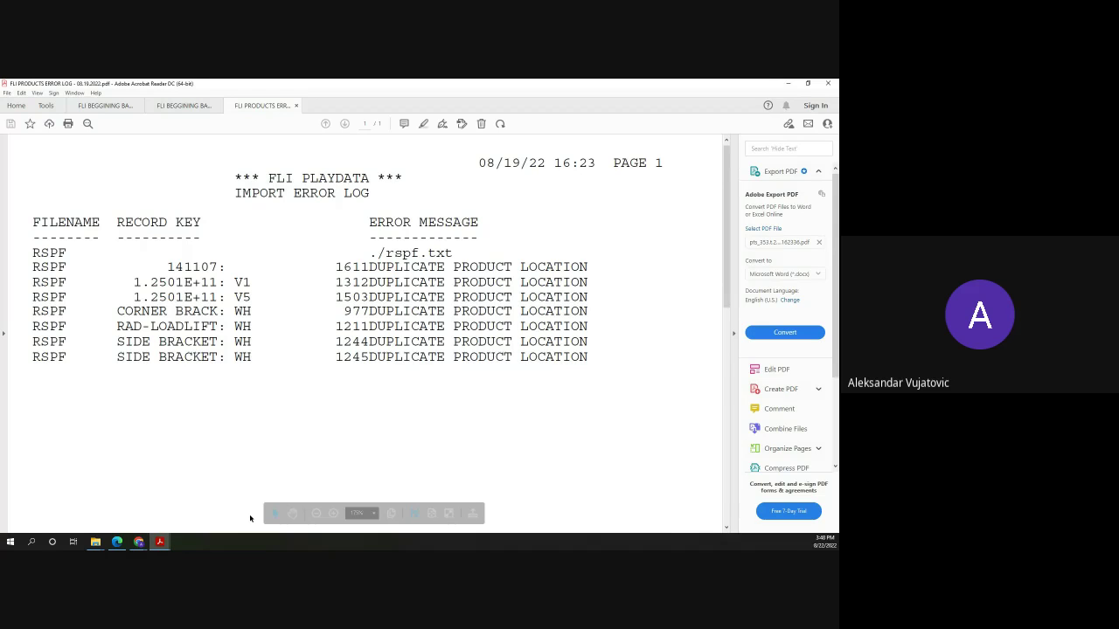
click(138, 542)
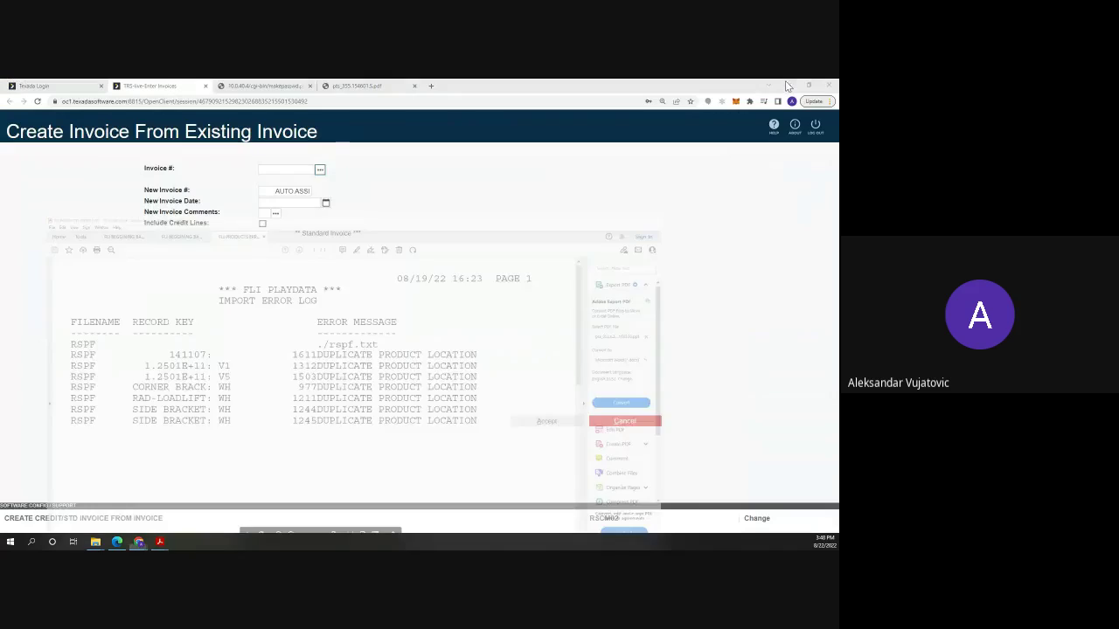
- Look up the invoice number on the original invoice PDF and enter 3779 as the source invoice, keeping the default new number and date
click(382, 85)
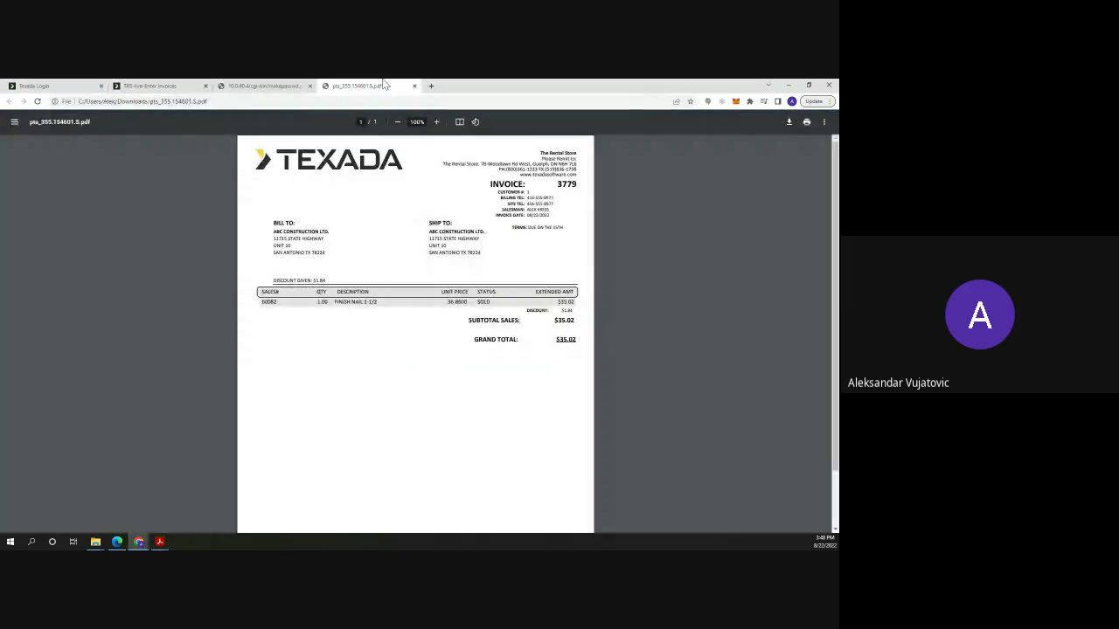
click(173, 84)
text(3)
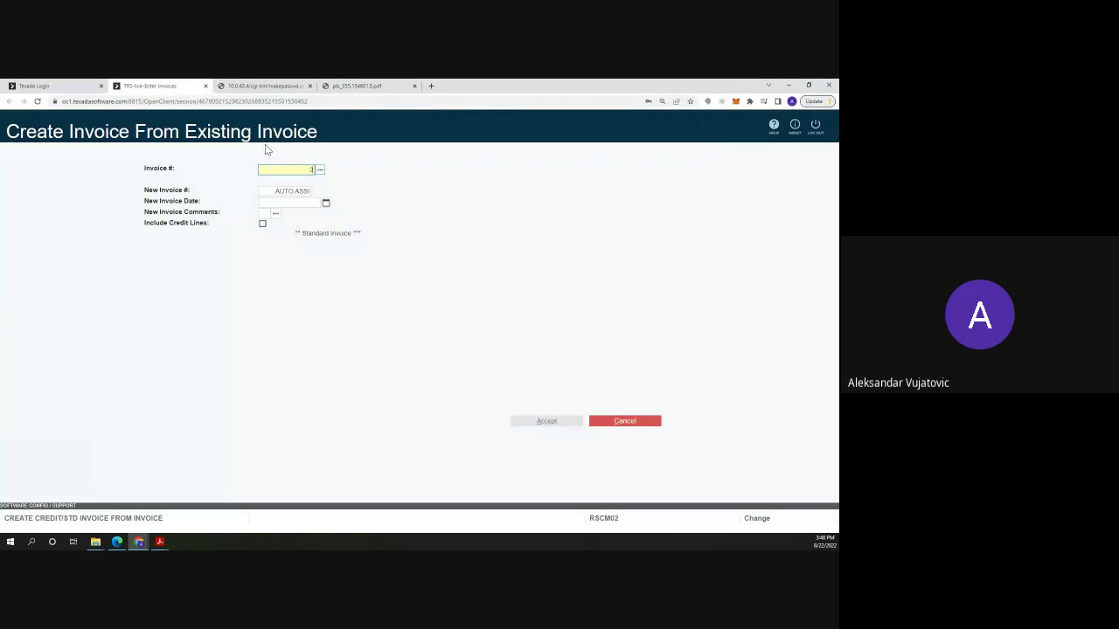
text(779)
key(Tab)
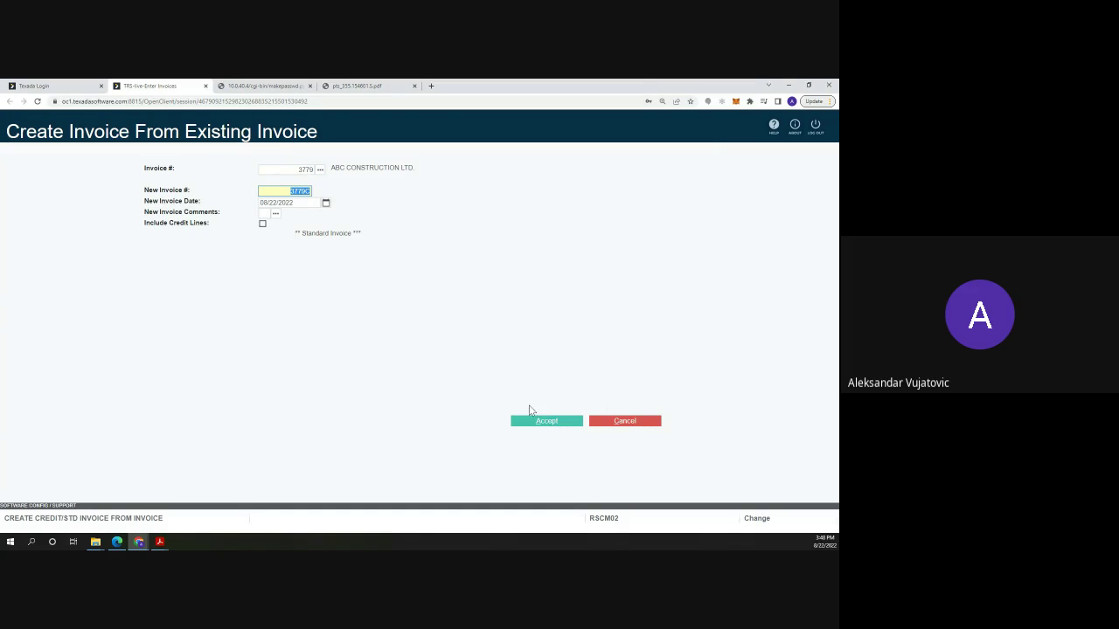
key(Tab)
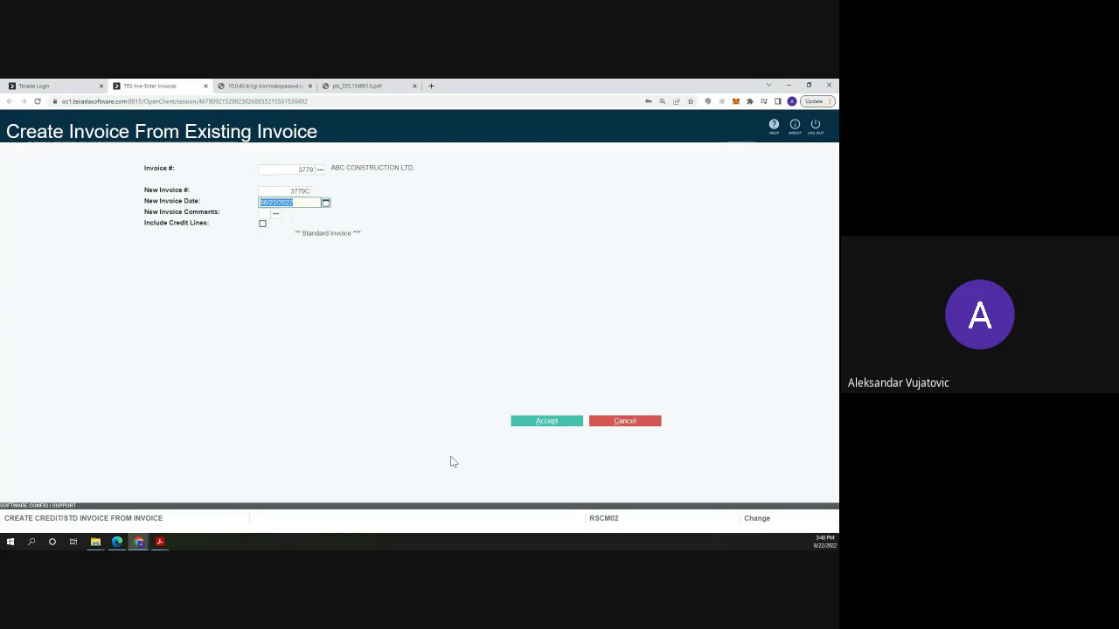
key(Tab)
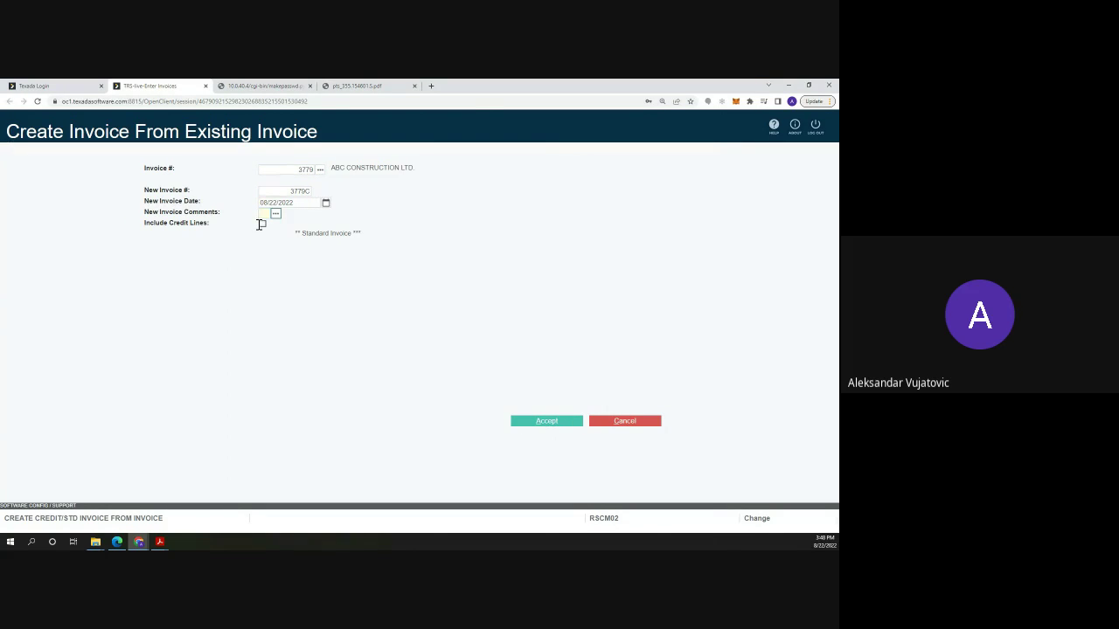
- Open the new invoice comments and delete the existing discount comment line
click(273, 216)
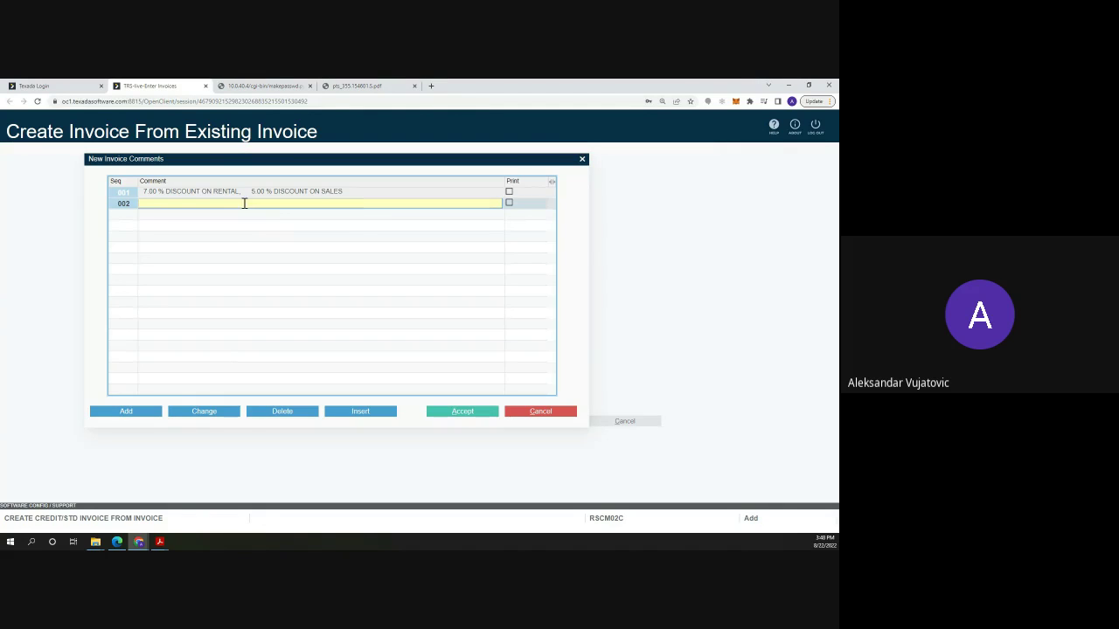
click(462, 191)
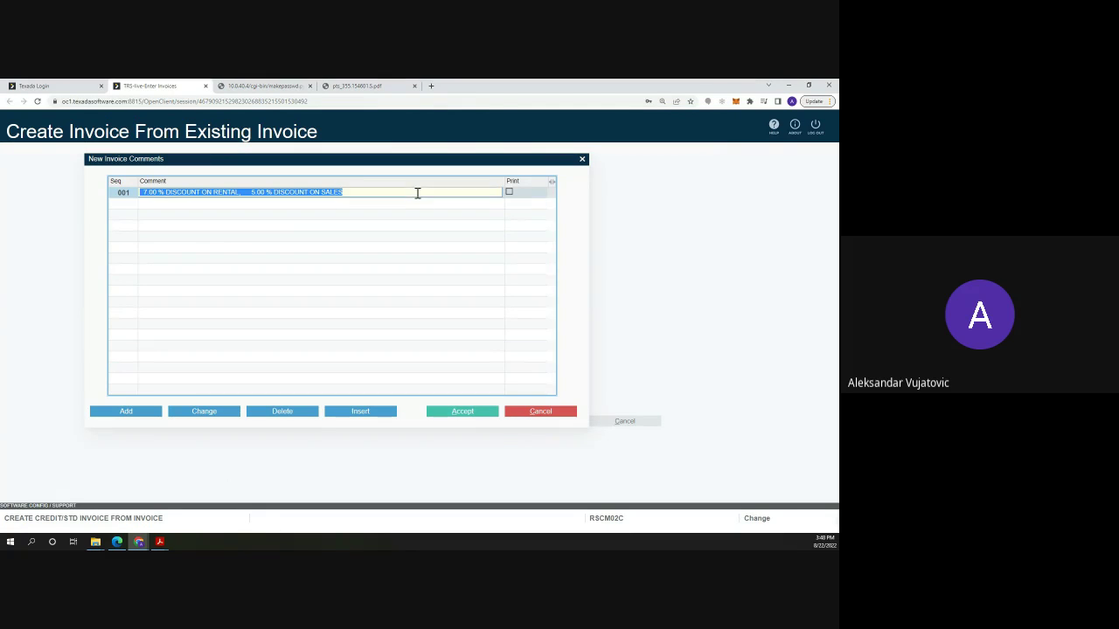
click(299, 418)
click(399, 331)
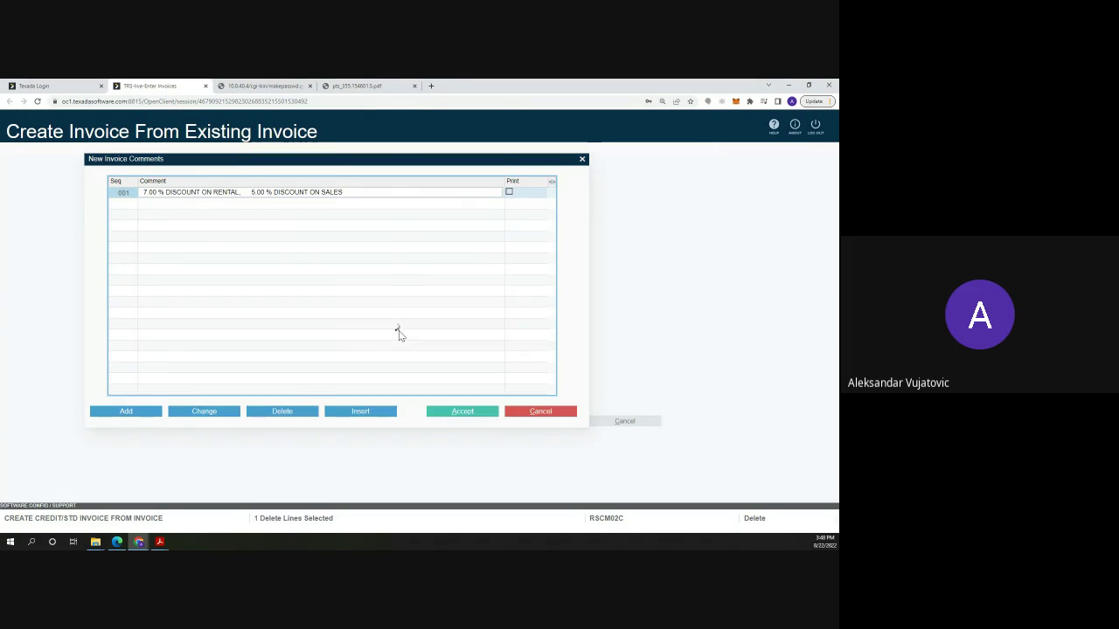
- Add the comment "CREDITING CUSTOMER." to the new invoice, mark it for printing, and accept the comments
click(166, 191)
text(CREDIT N)
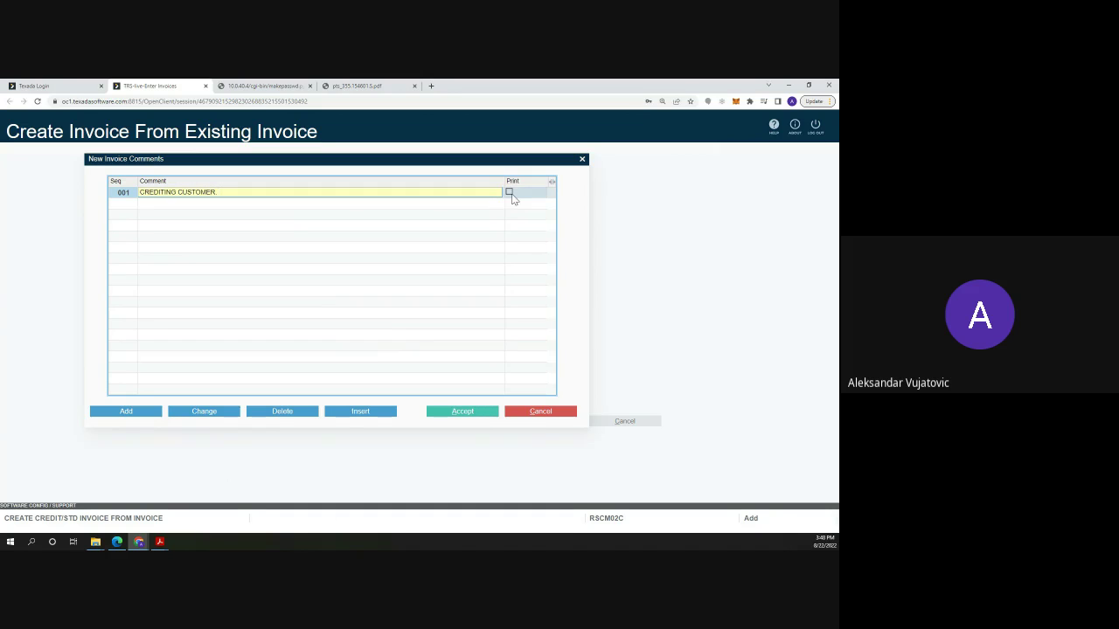
click(509, 192)
click(483, 413)
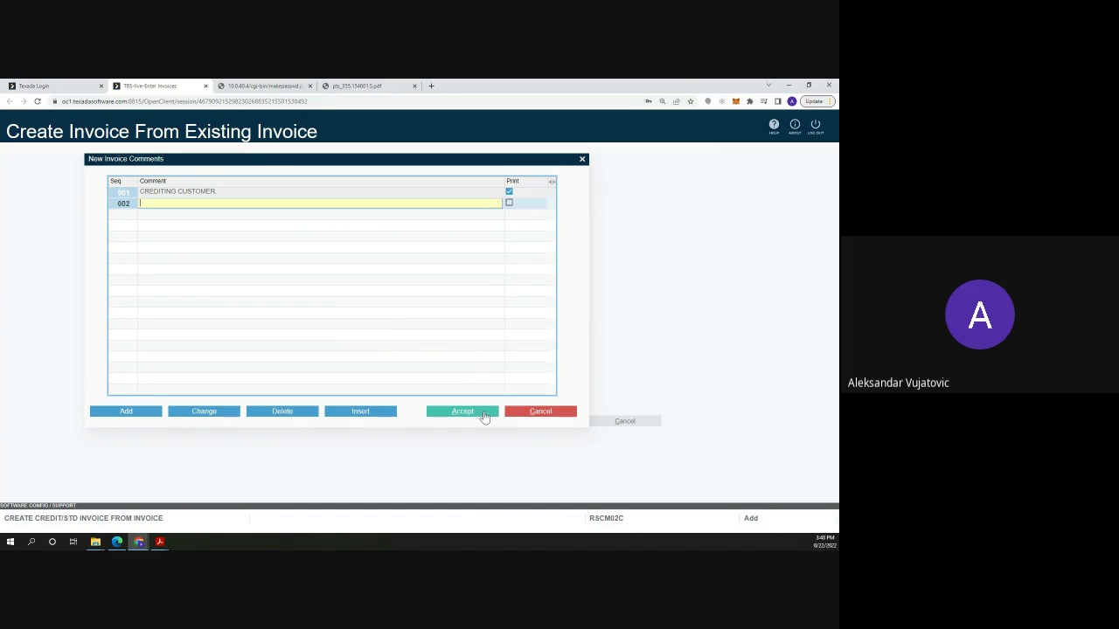
click(483, 413)
- Create credit invoice 3779C, accept its FINISH NAIL 1-1/2 line, and confirm the invoice totals with printing enabled
click(261, 225)
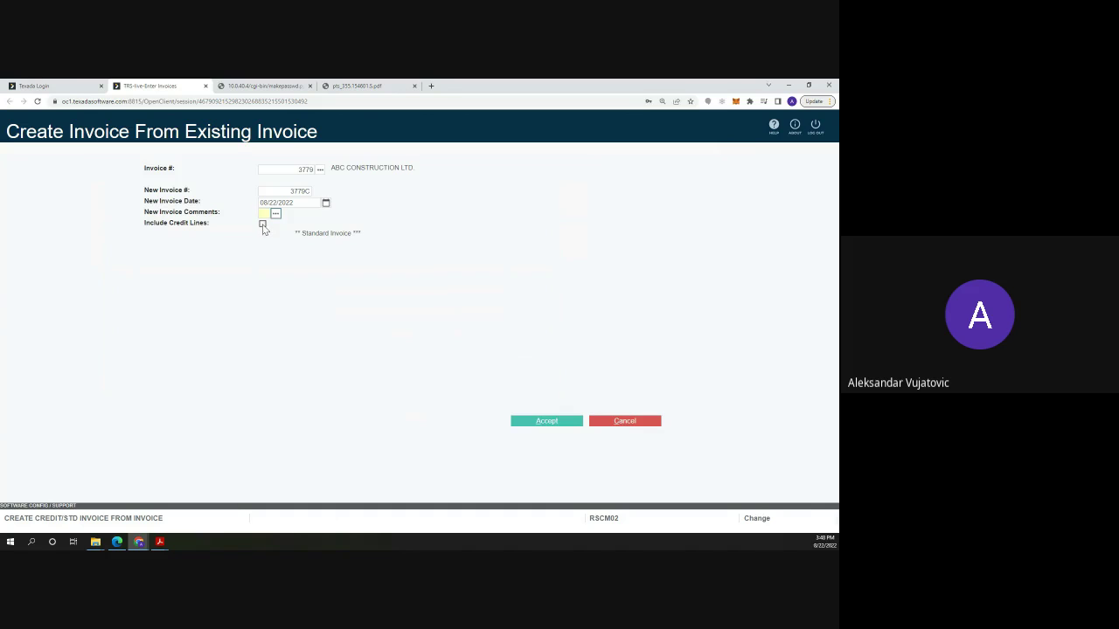
click(528, 423)
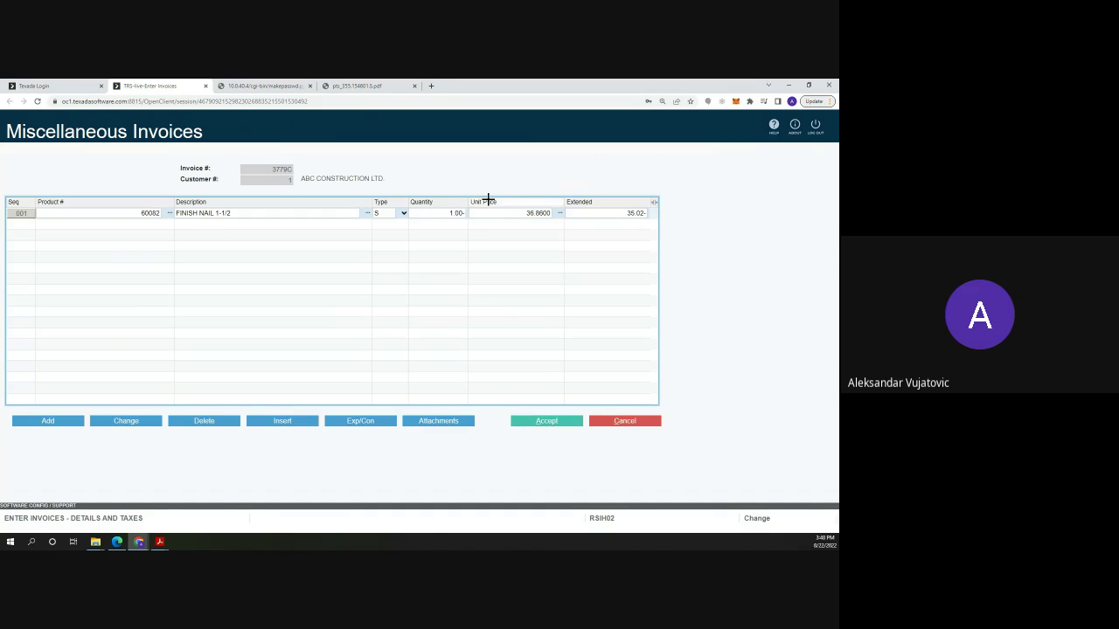
click(551, 423)
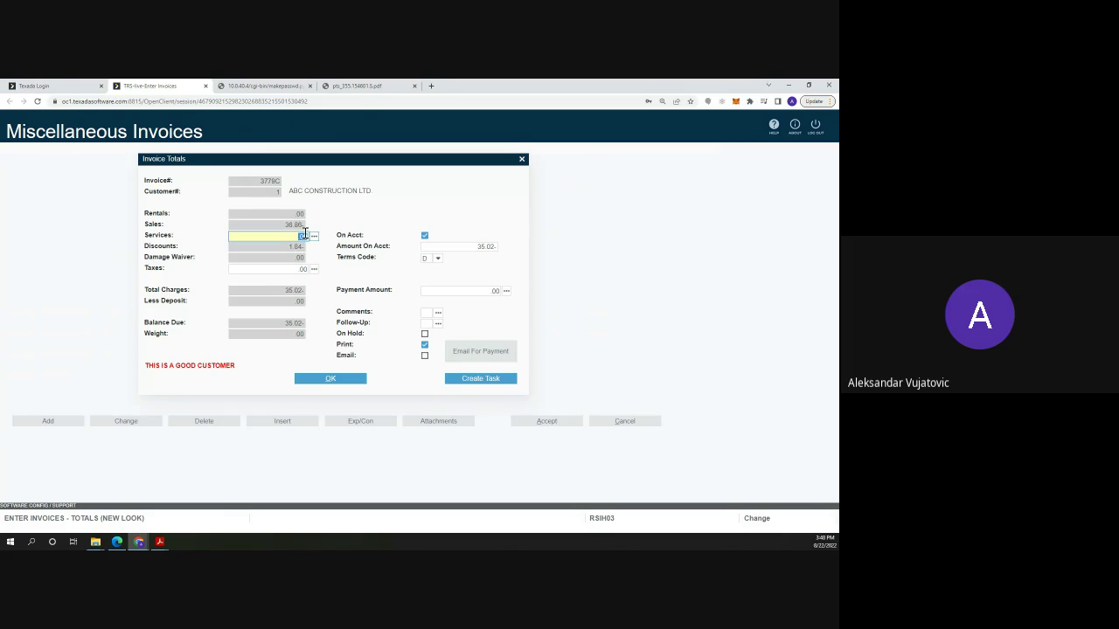
click(341, 383)
click(348, 384)
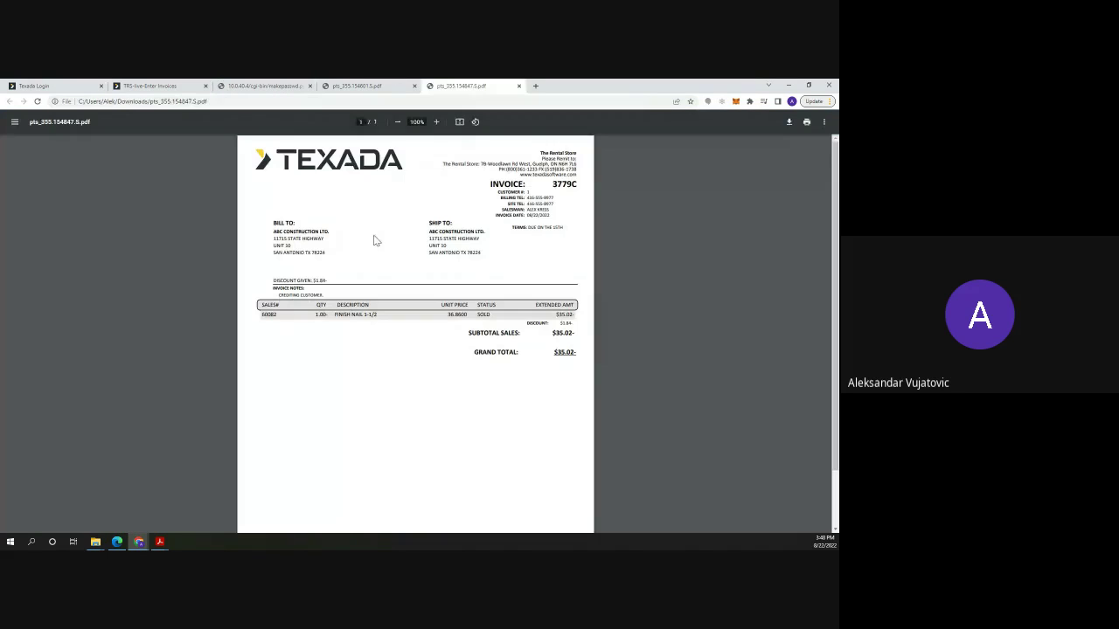
- Compare the original and credit invoice PDFs, and exit Miscellaneous Invoices to the main menu
click(405, 85)
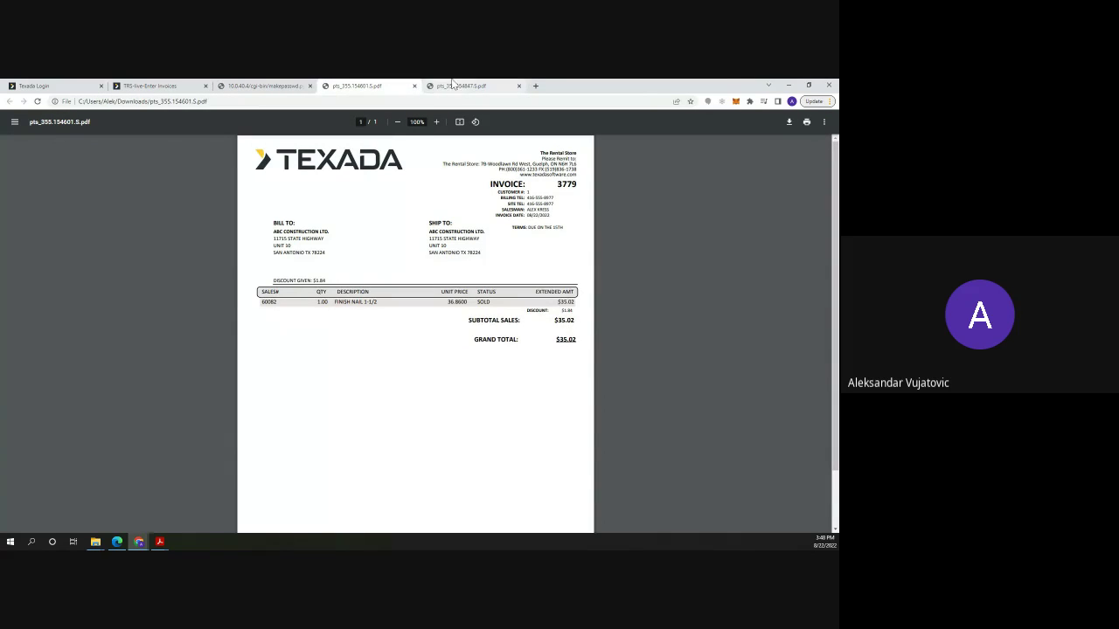
click(443, 85)
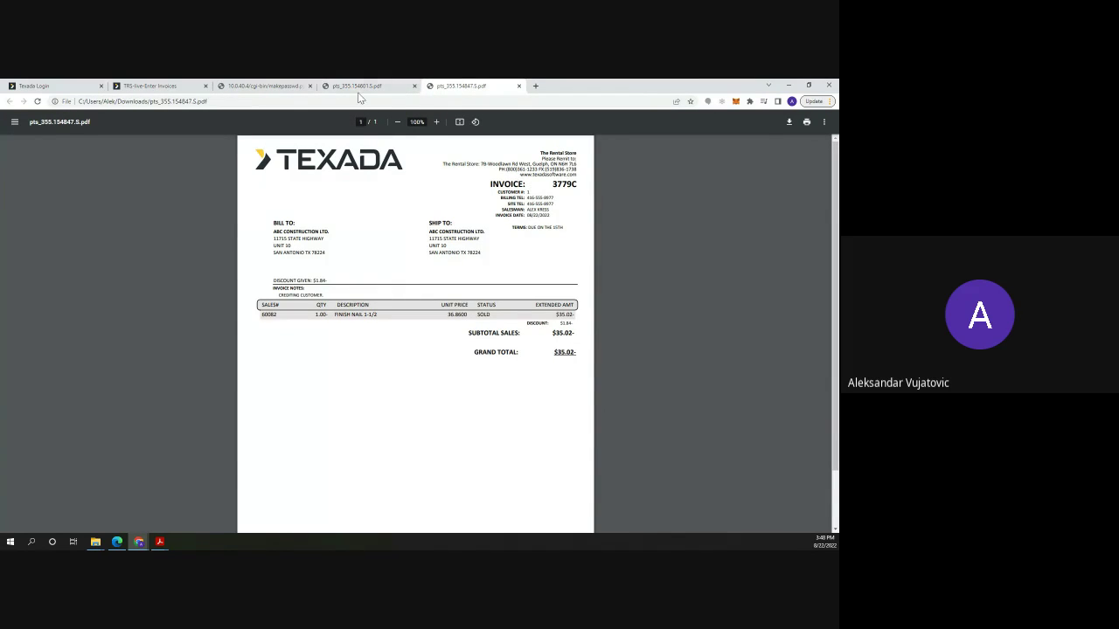
click(153, 86)
click(633, 421)
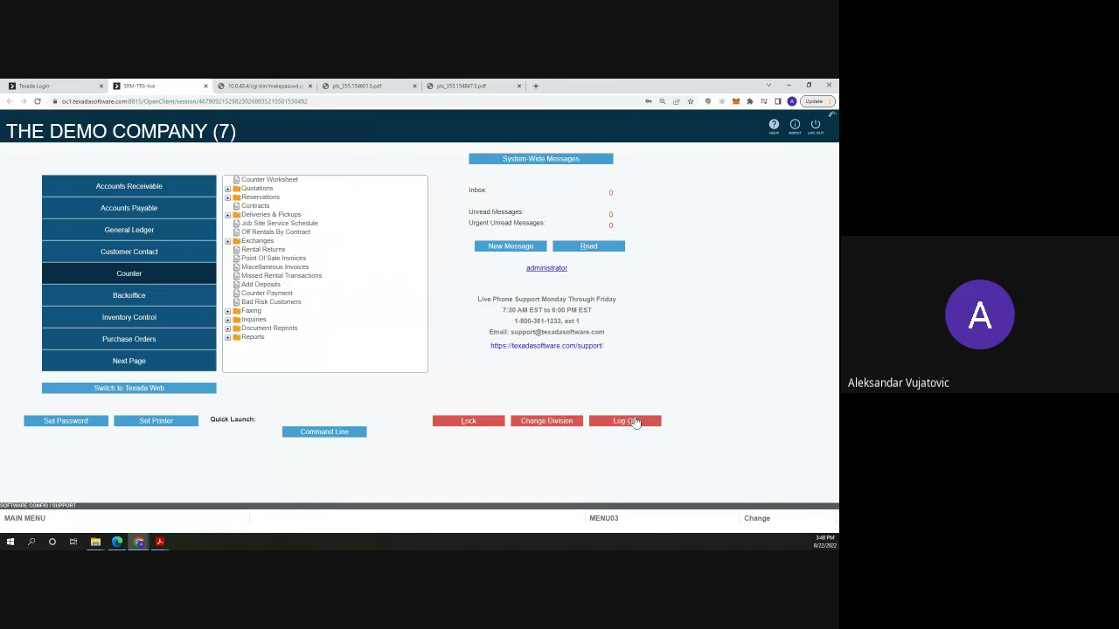